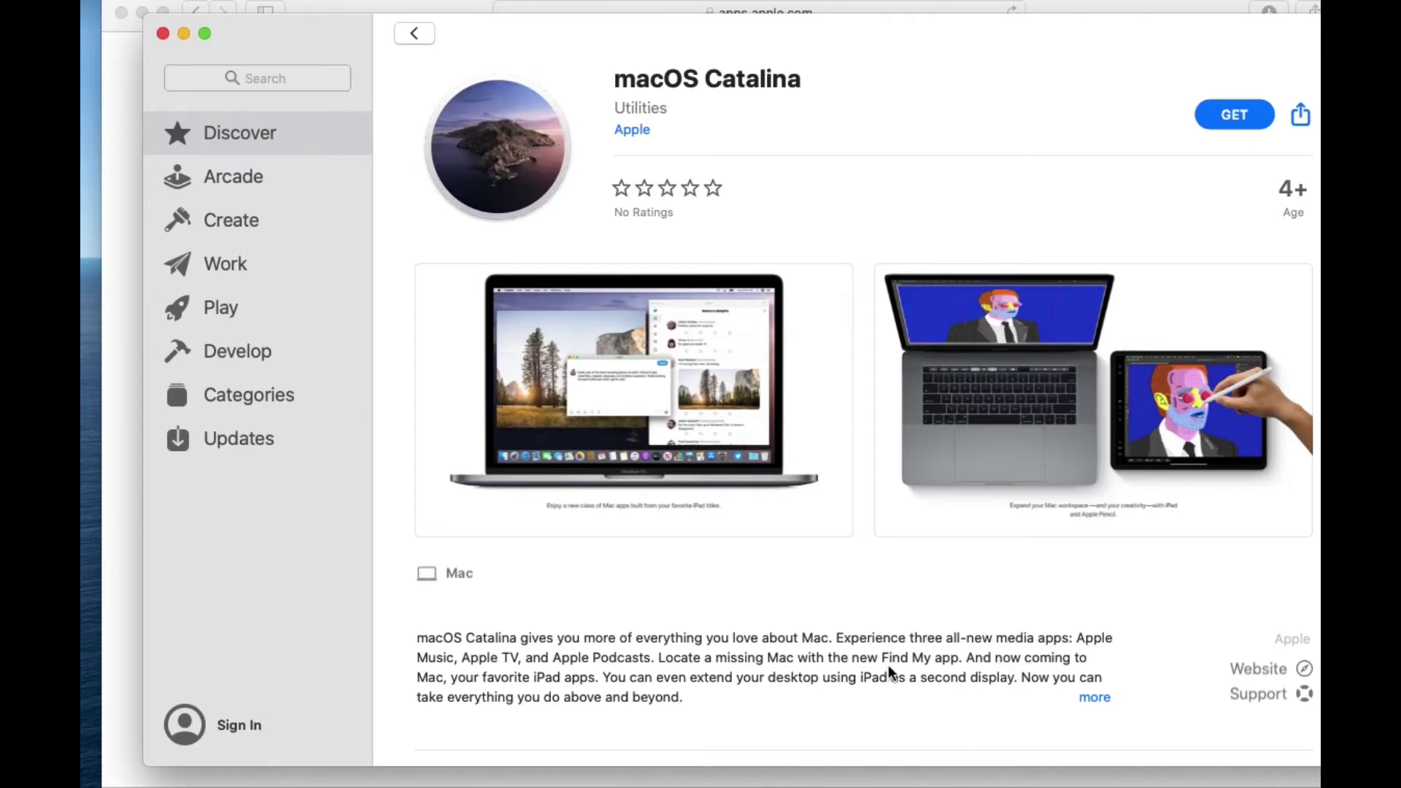
- Start an App Store search, then dismiss the search suggestions
left_click(317, 82)
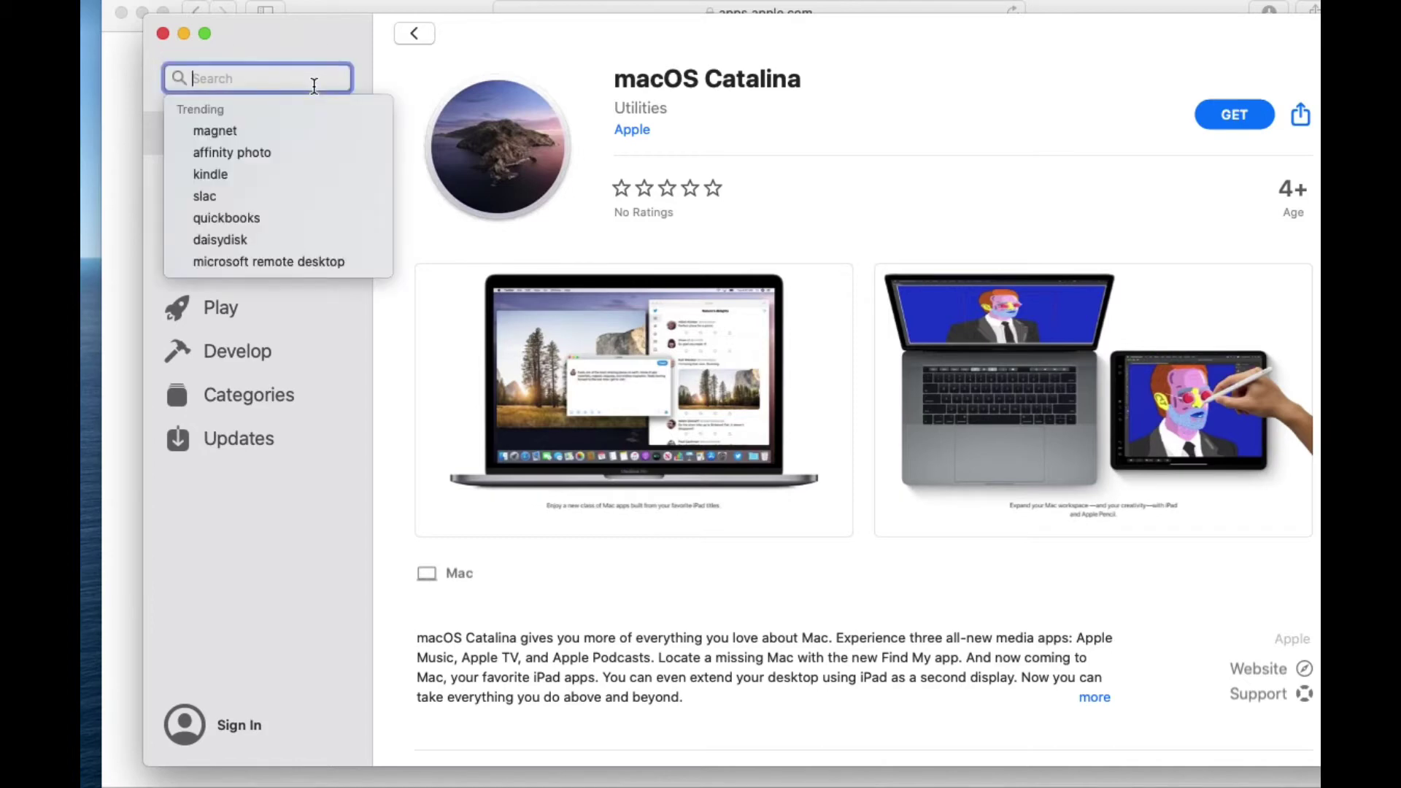
left_click(1244, 25)
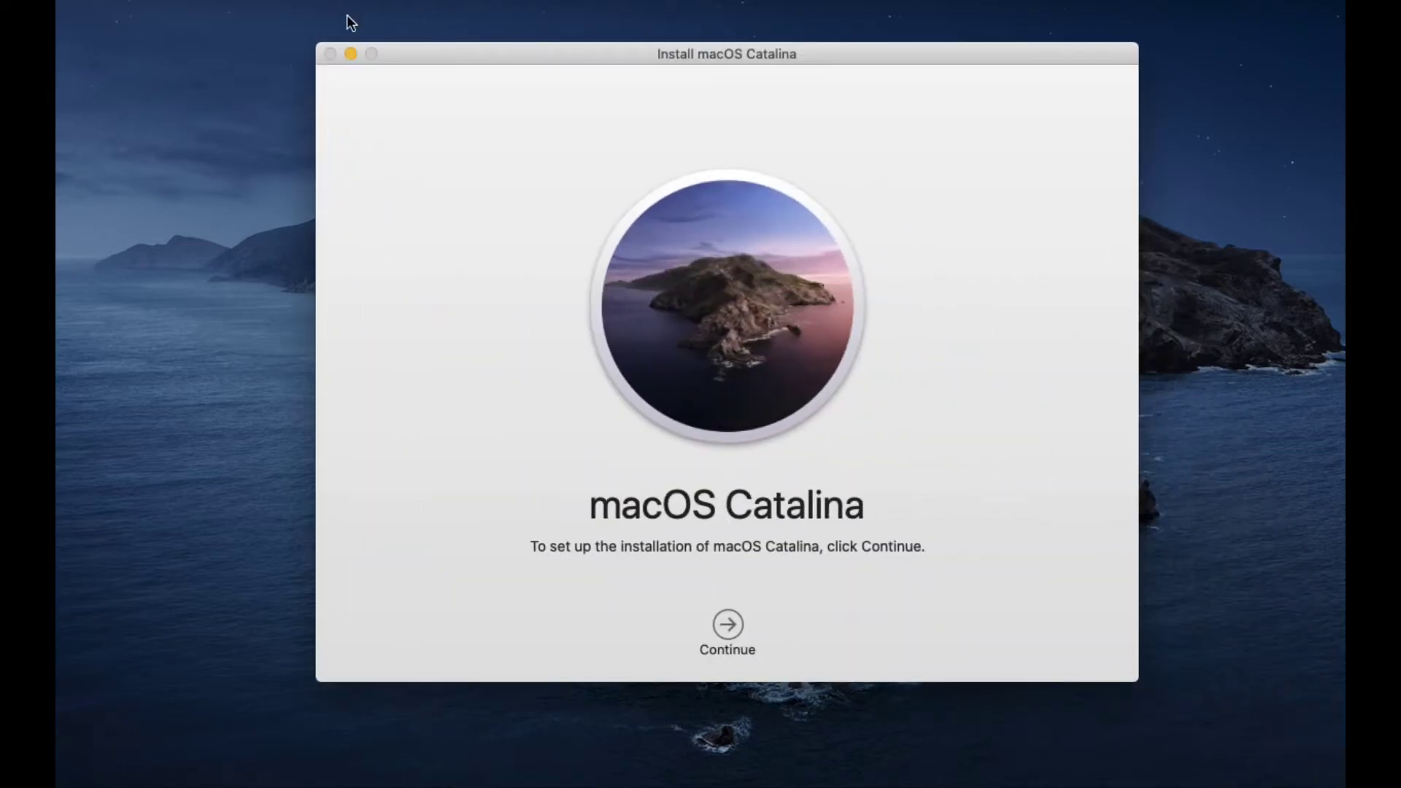
- Quit Install macOS Catalina from its application menu without starting setup
left_click(206, 1)
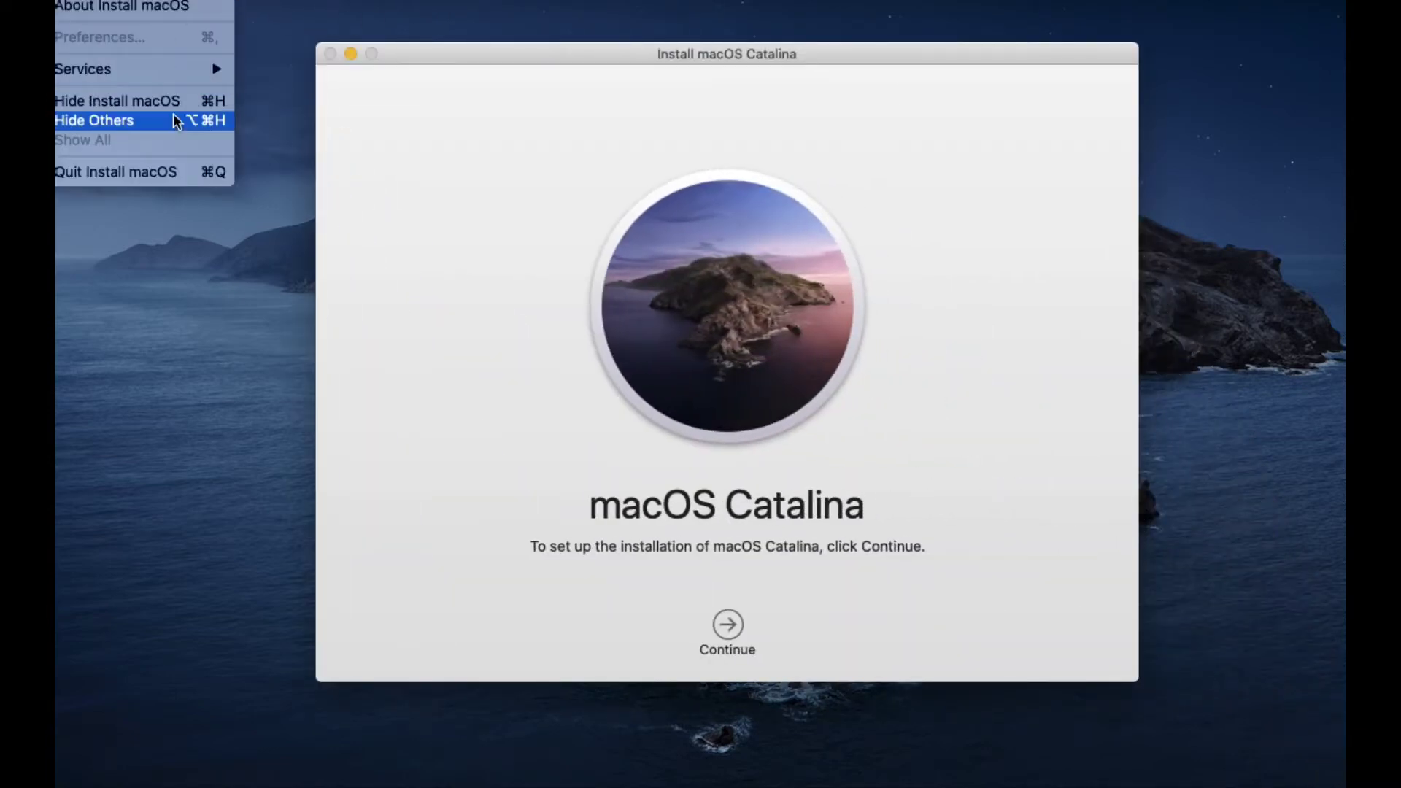
left_click(151, 171)
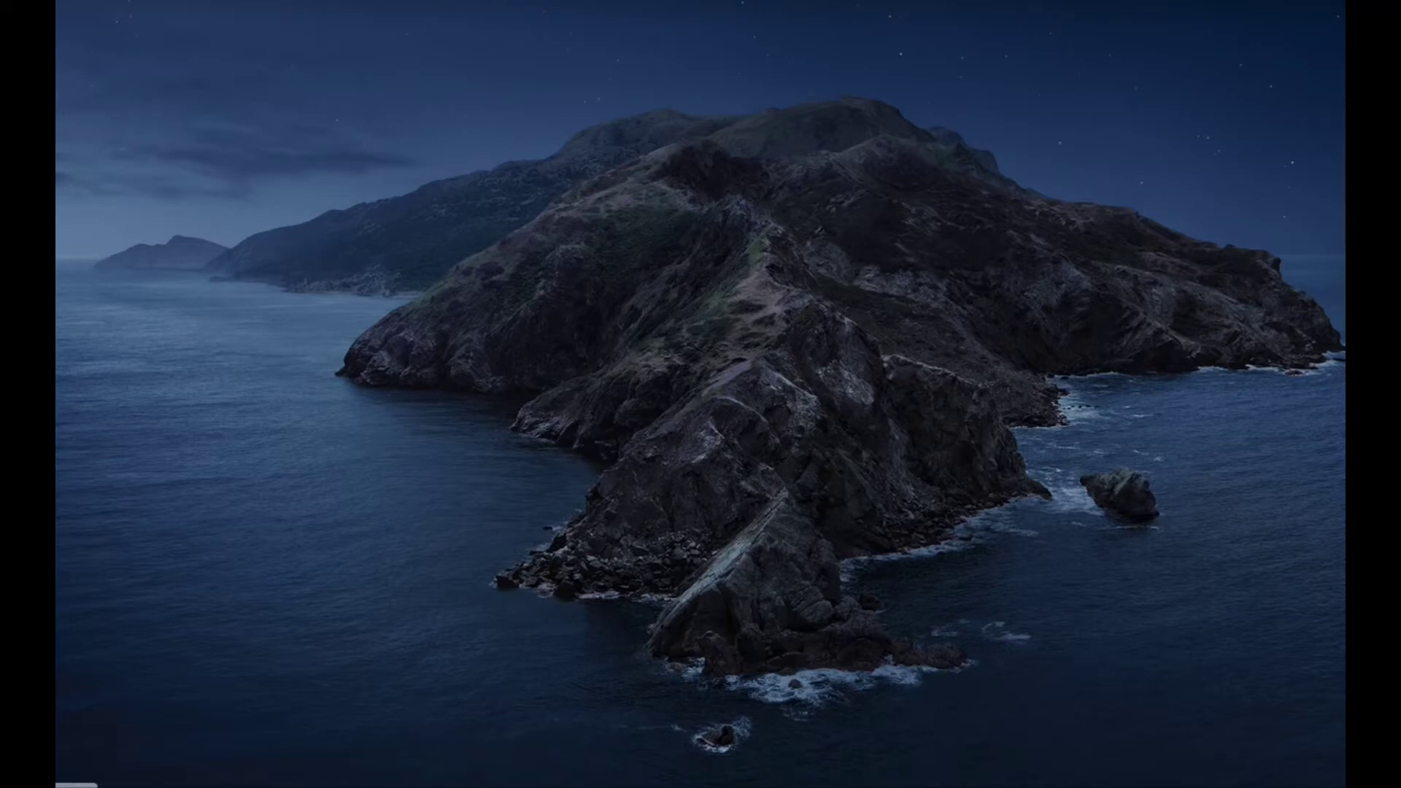
- Launch Terminal from Finder's Applications > Utilities folder
left_click(95, 785)
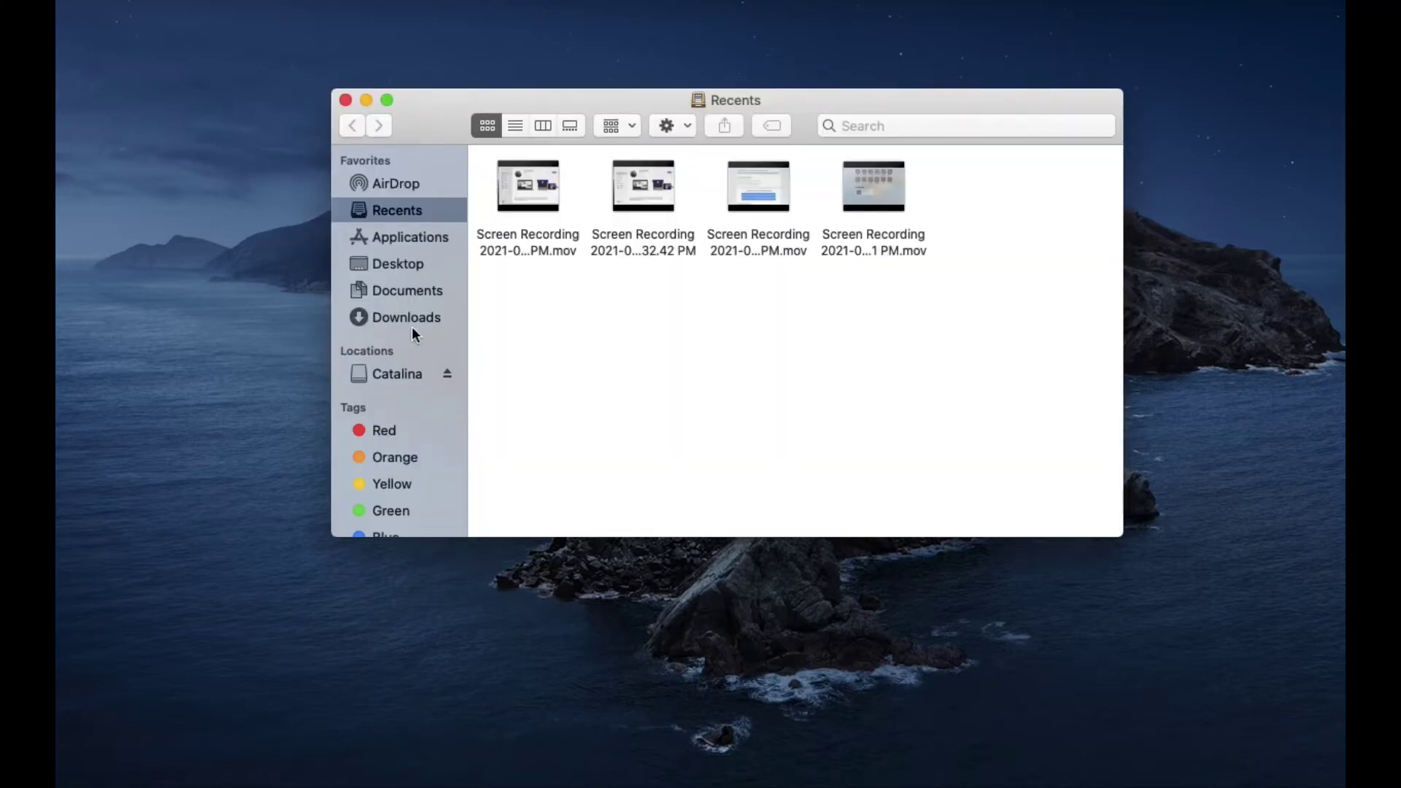
left_click(423, 241)
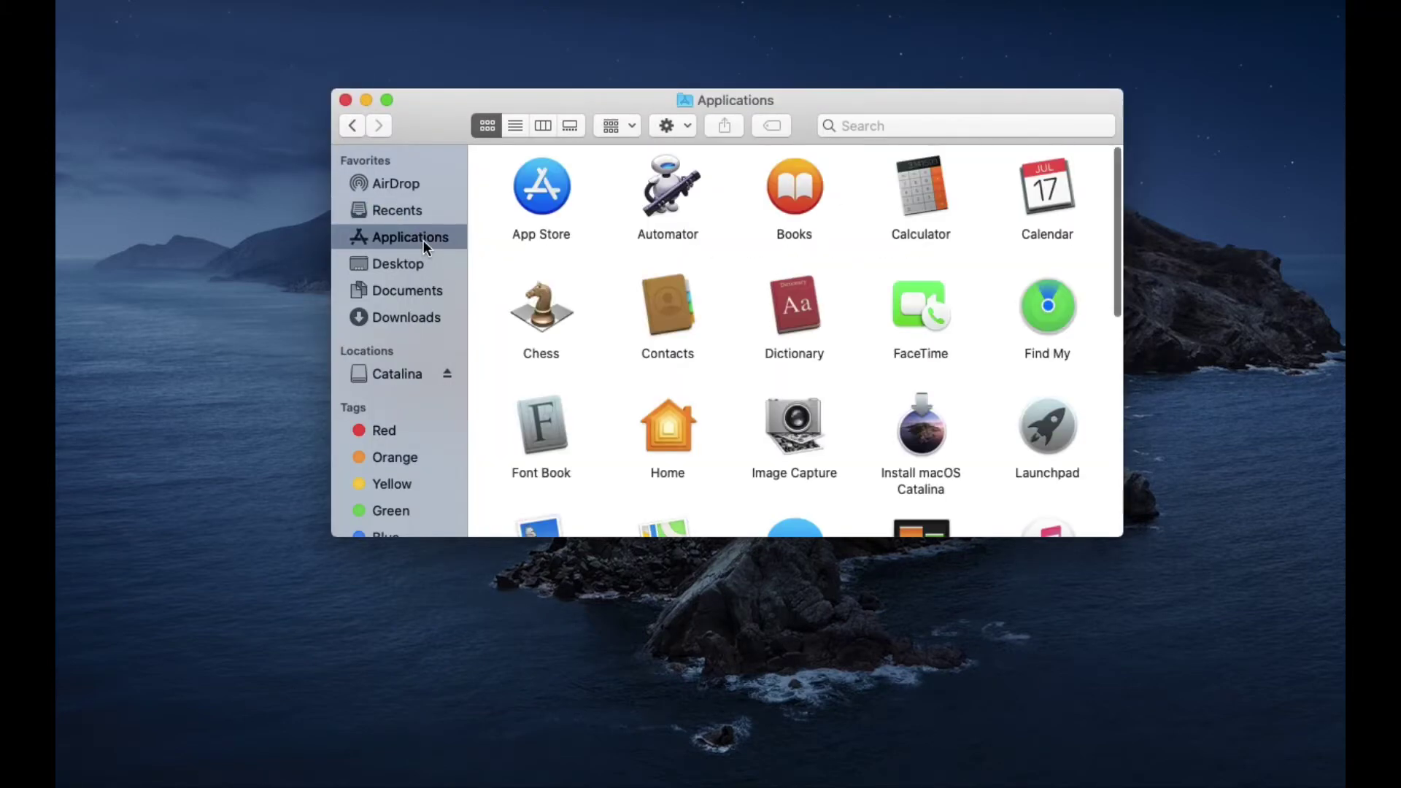
scroll(743, 414, "down", 8)
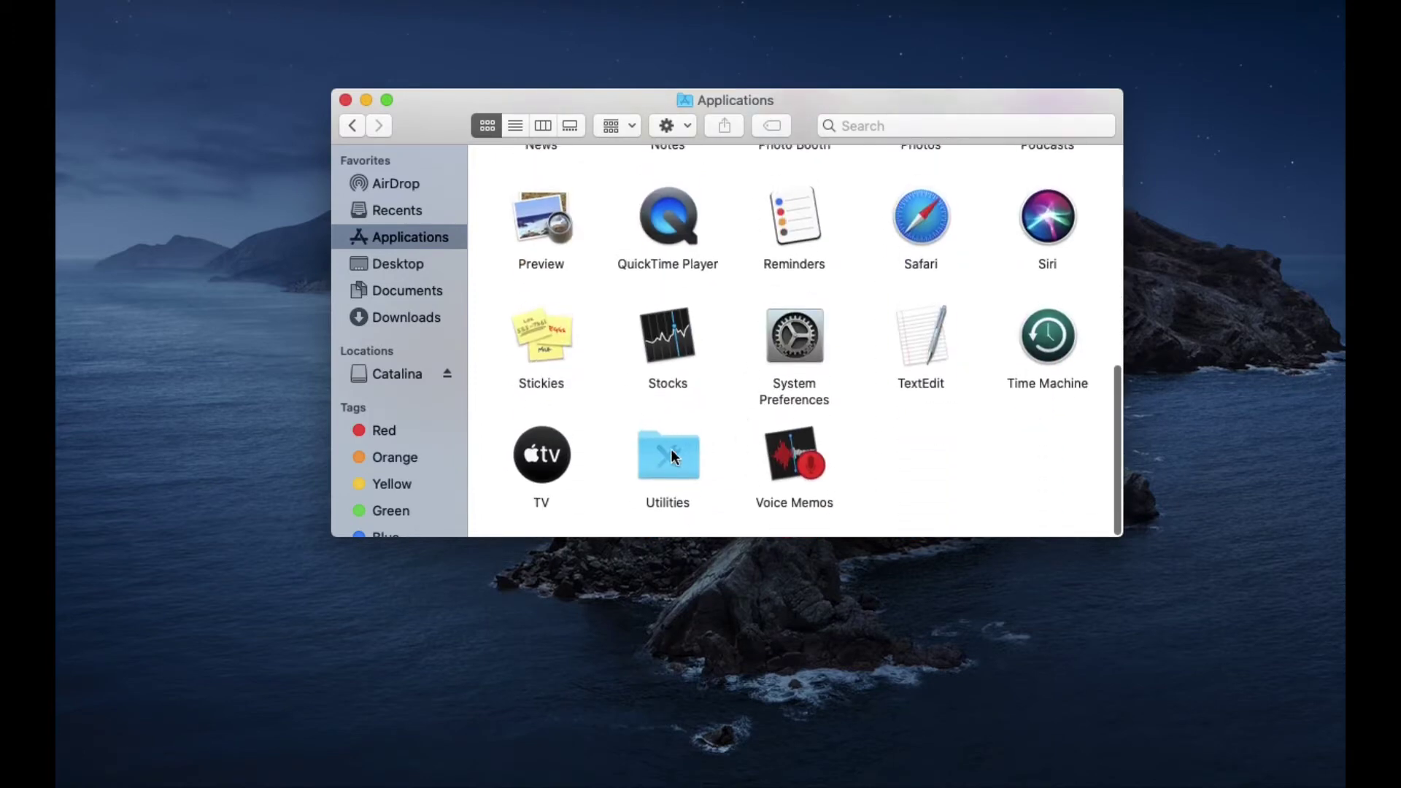
double_click(671, 449)
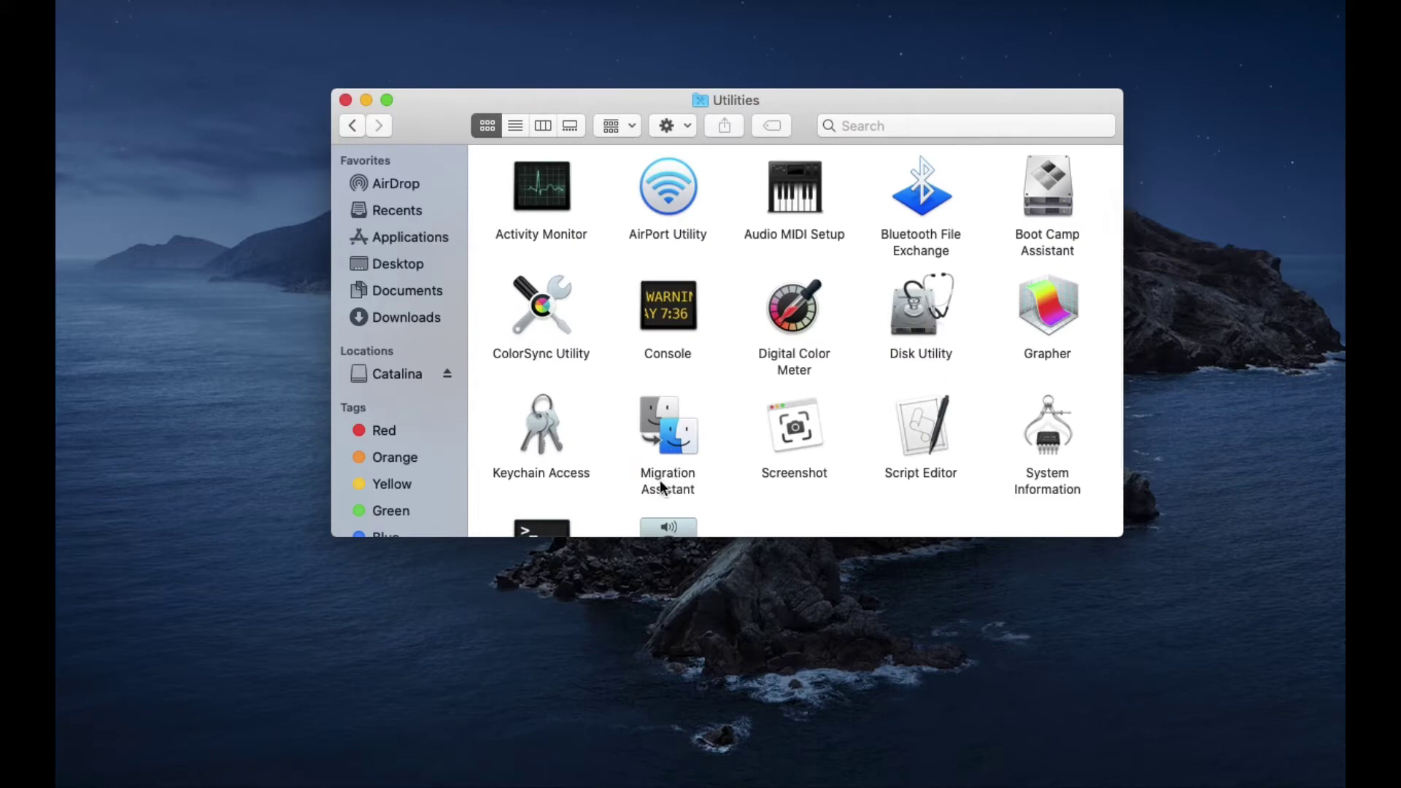
scroll(653, 477, "down", 3)
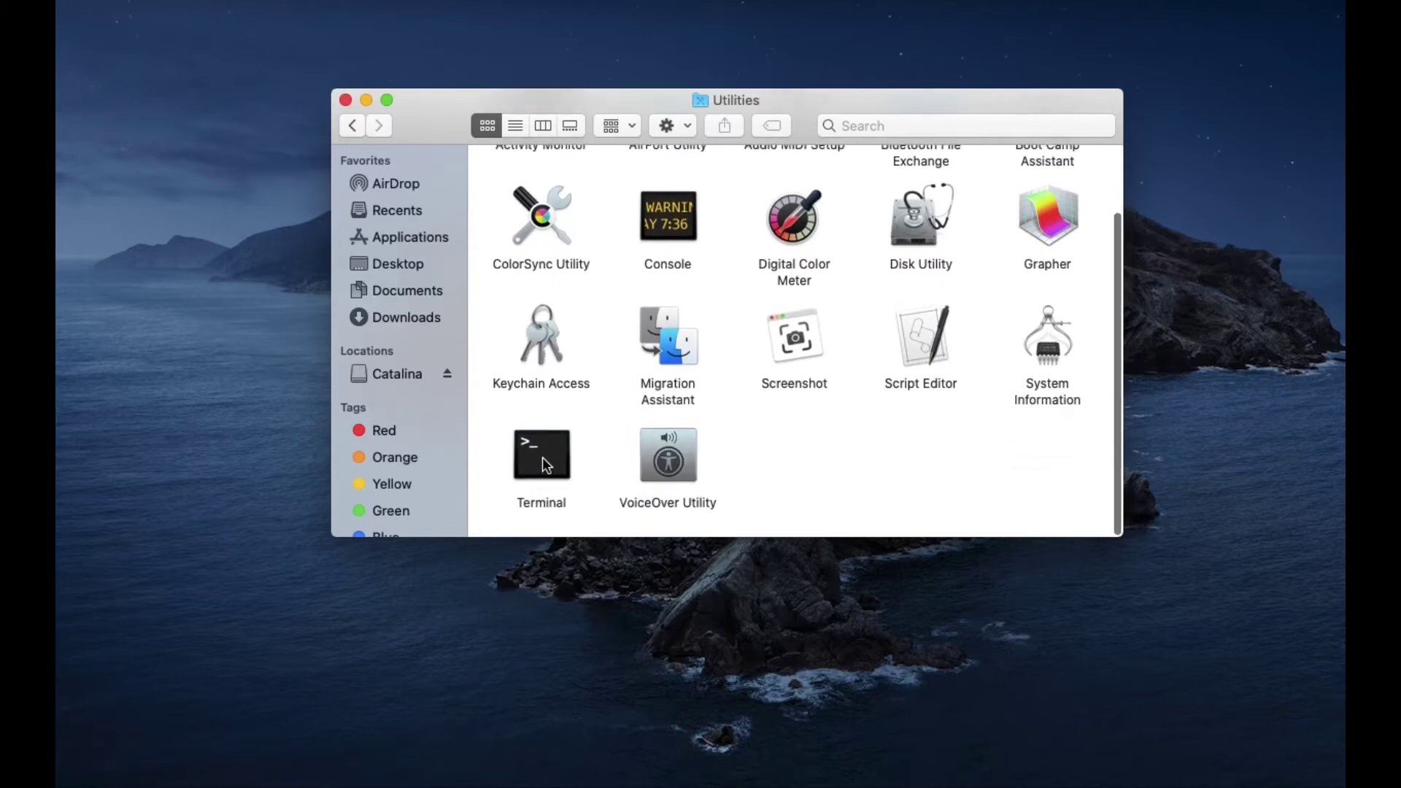
double_click(542, 456)
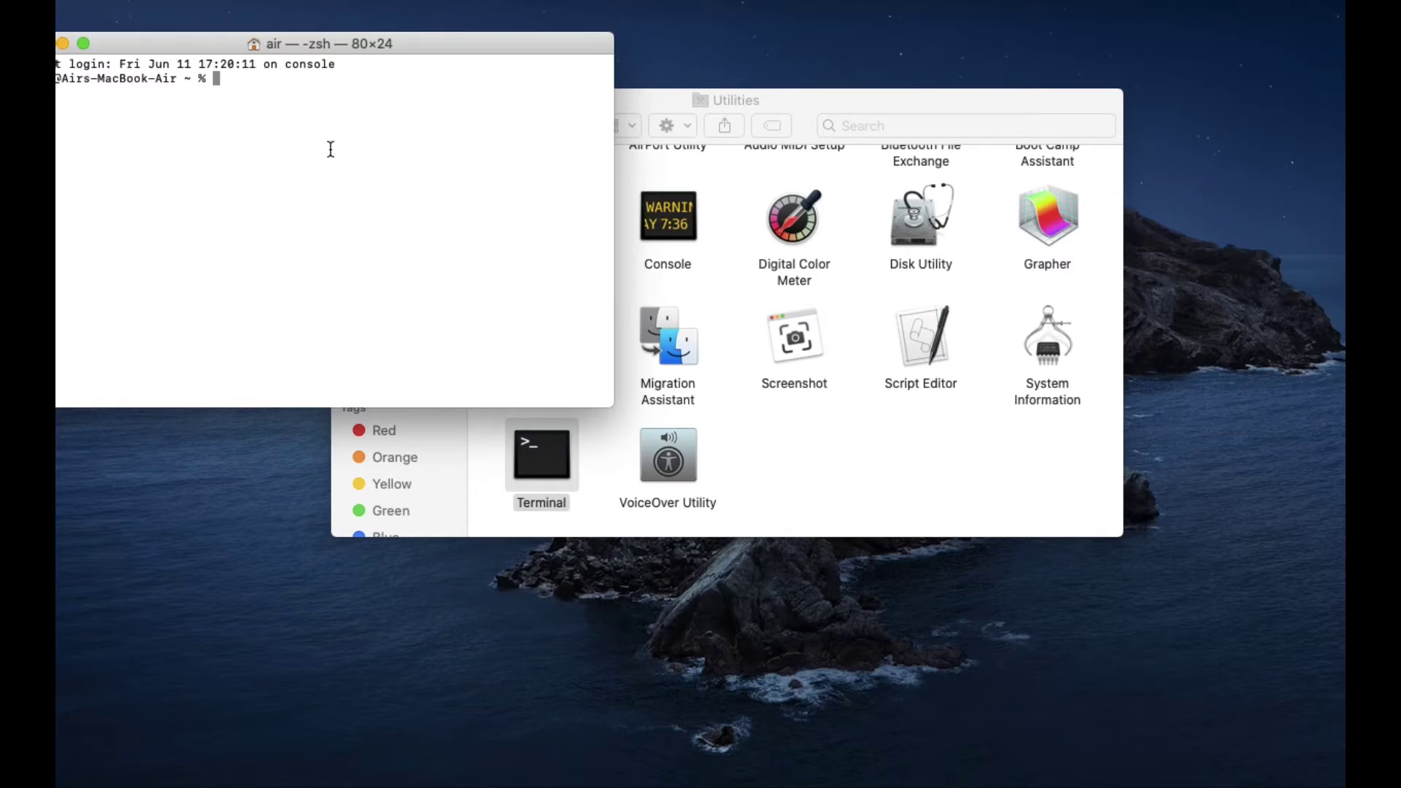
- Type 'sudo ' at the Terminal prompt, then return Finder to the top of Applications
type("sudo")
key("super+Tab")
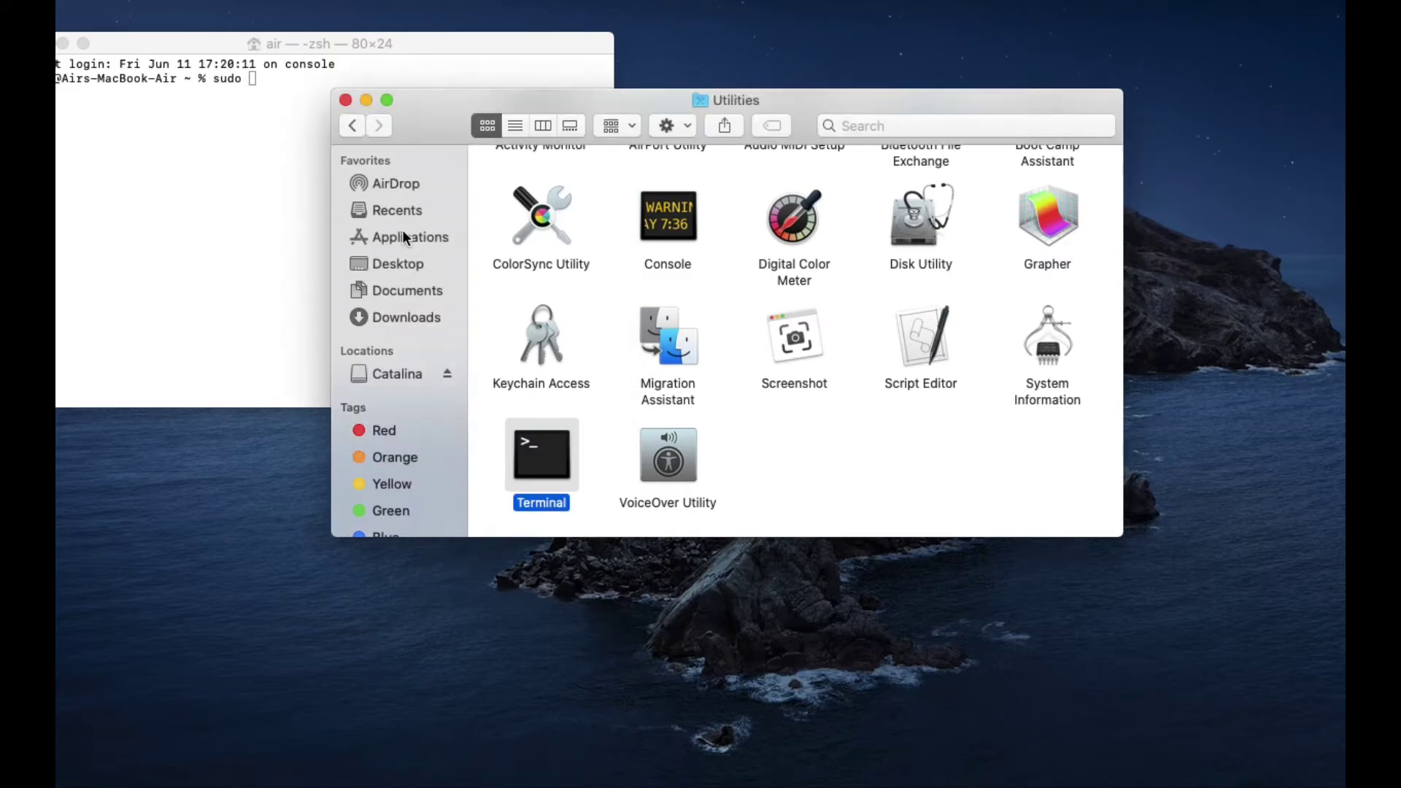
left_click(402, 234)
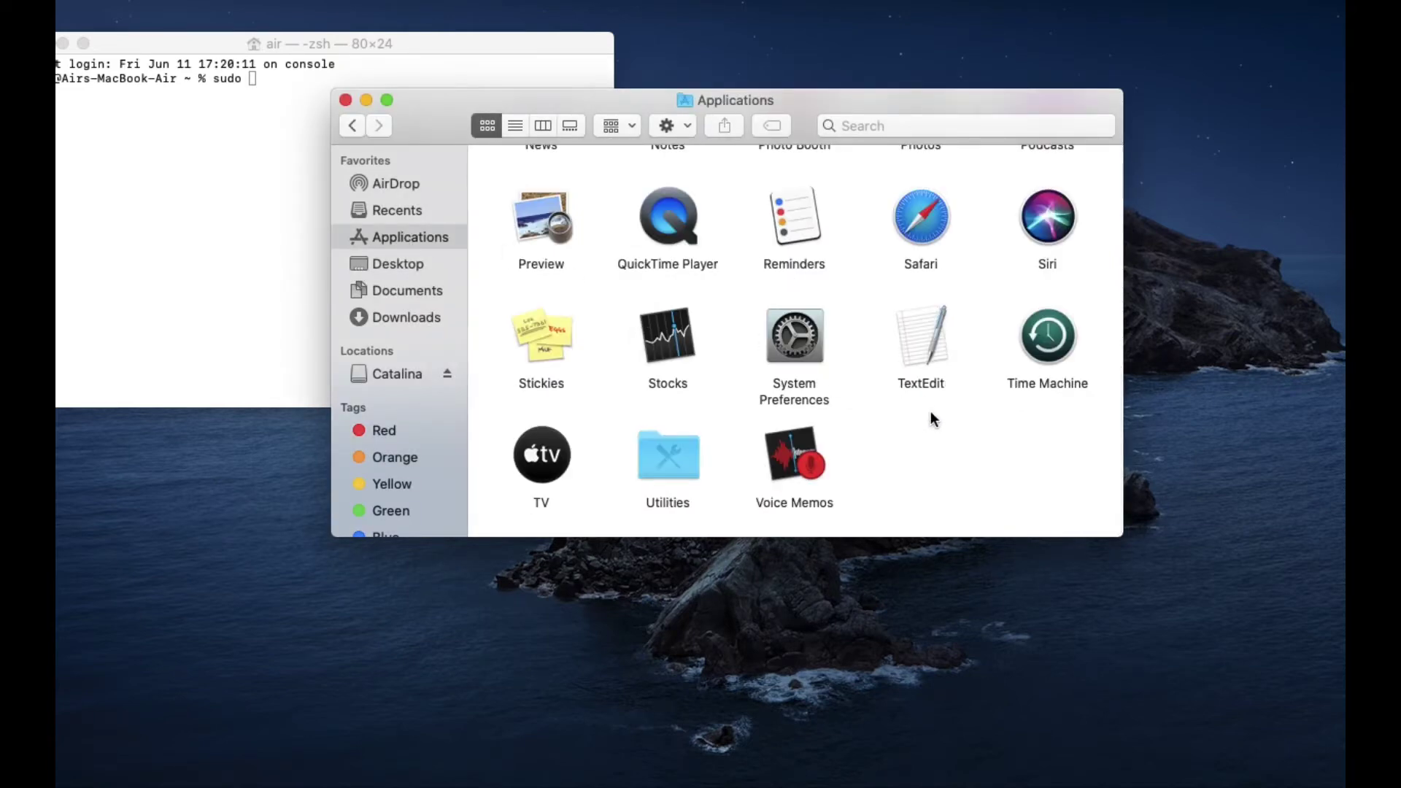
scroll(930, 412, "up", 5)
scroll(931, 413, "up", 5)
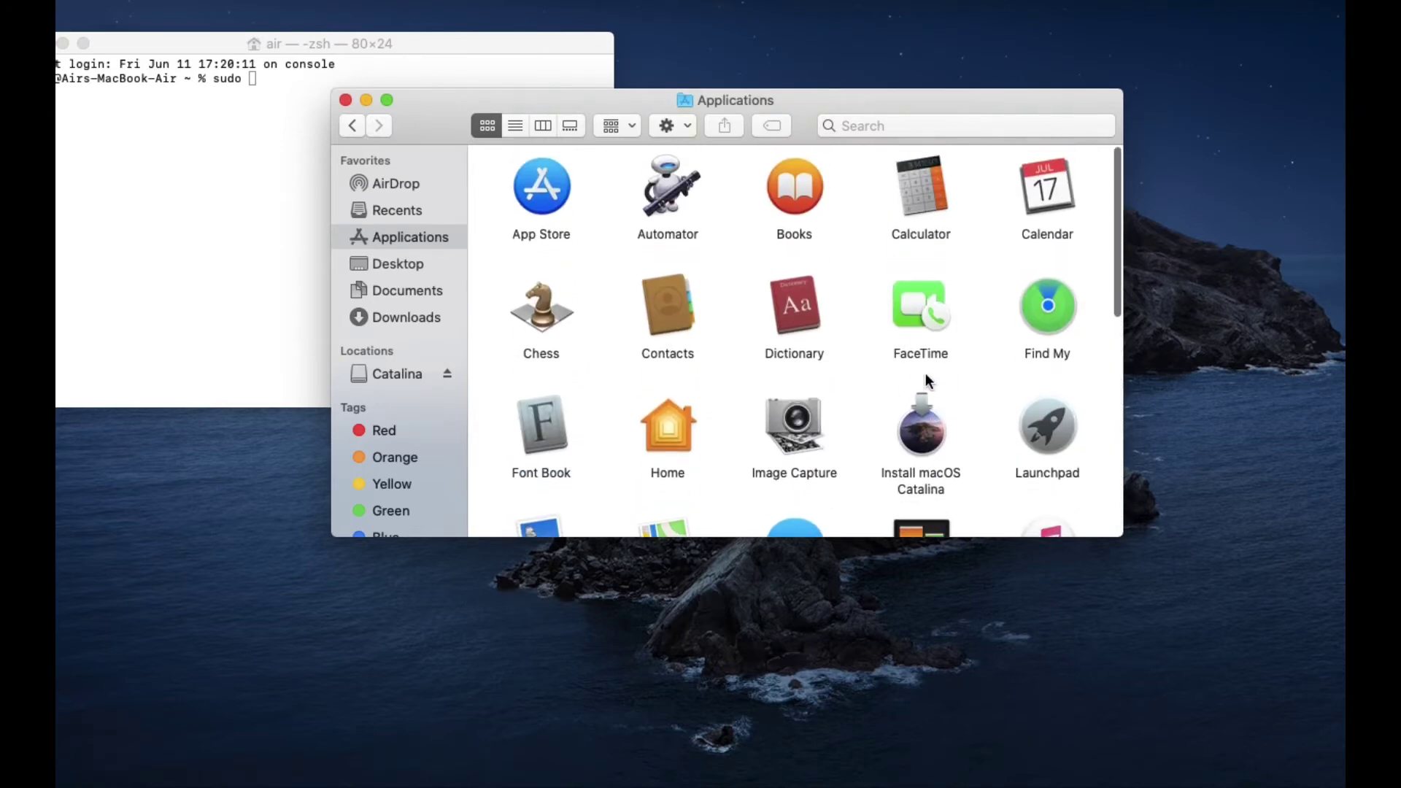
- Open Install macOS Catalina's package contents and select createinstallmedia in Contents/Resources
left_click(921, 429)
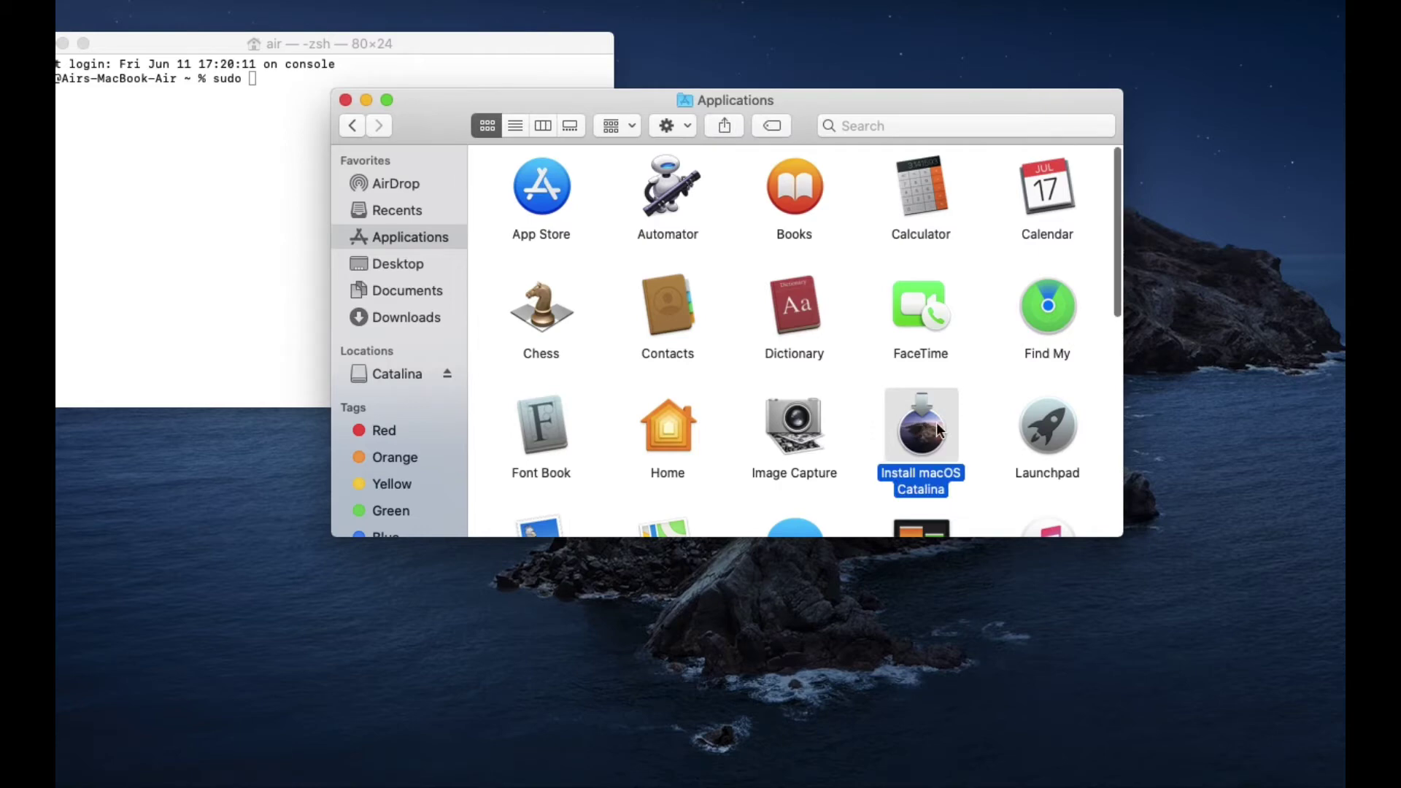
right_click(940, 431)
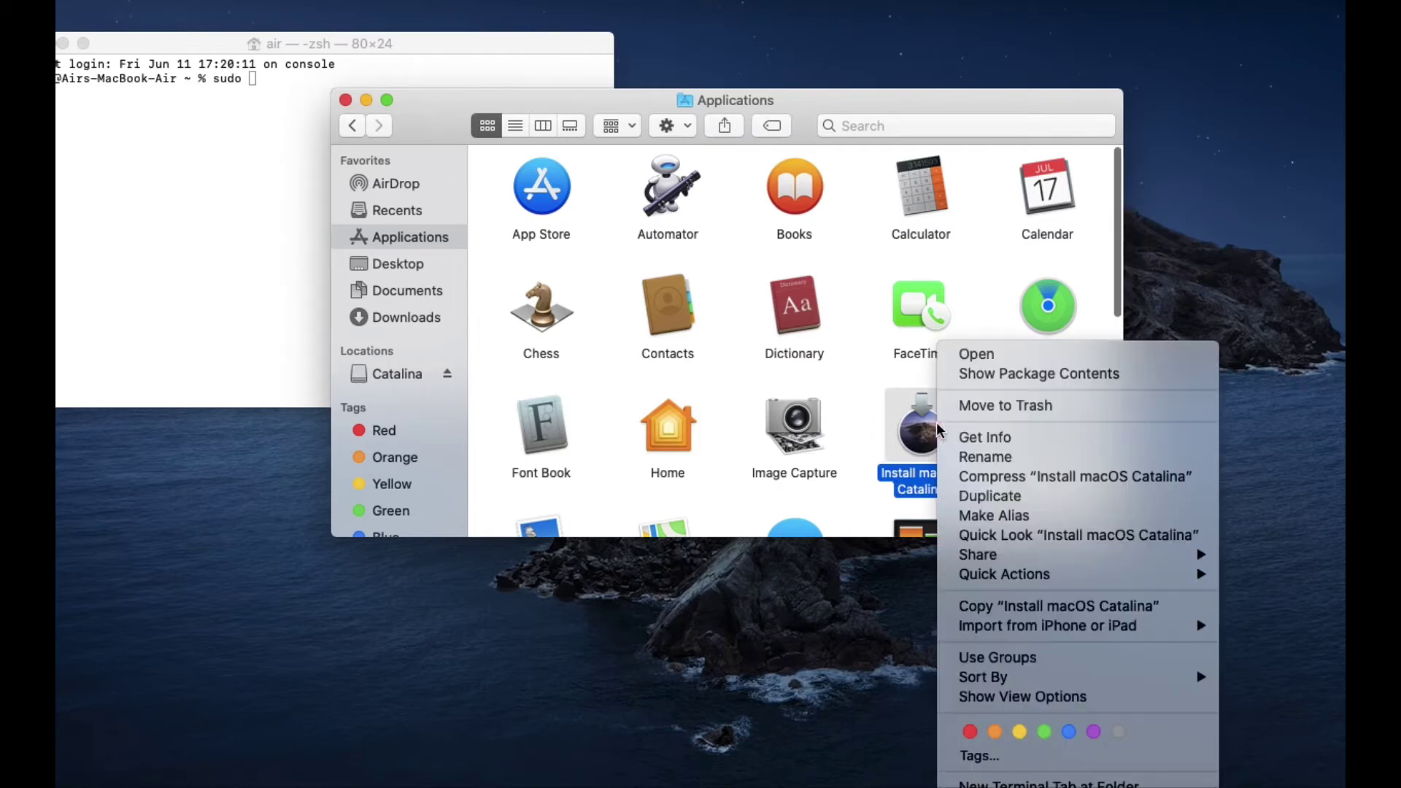
left_click(997, 376)
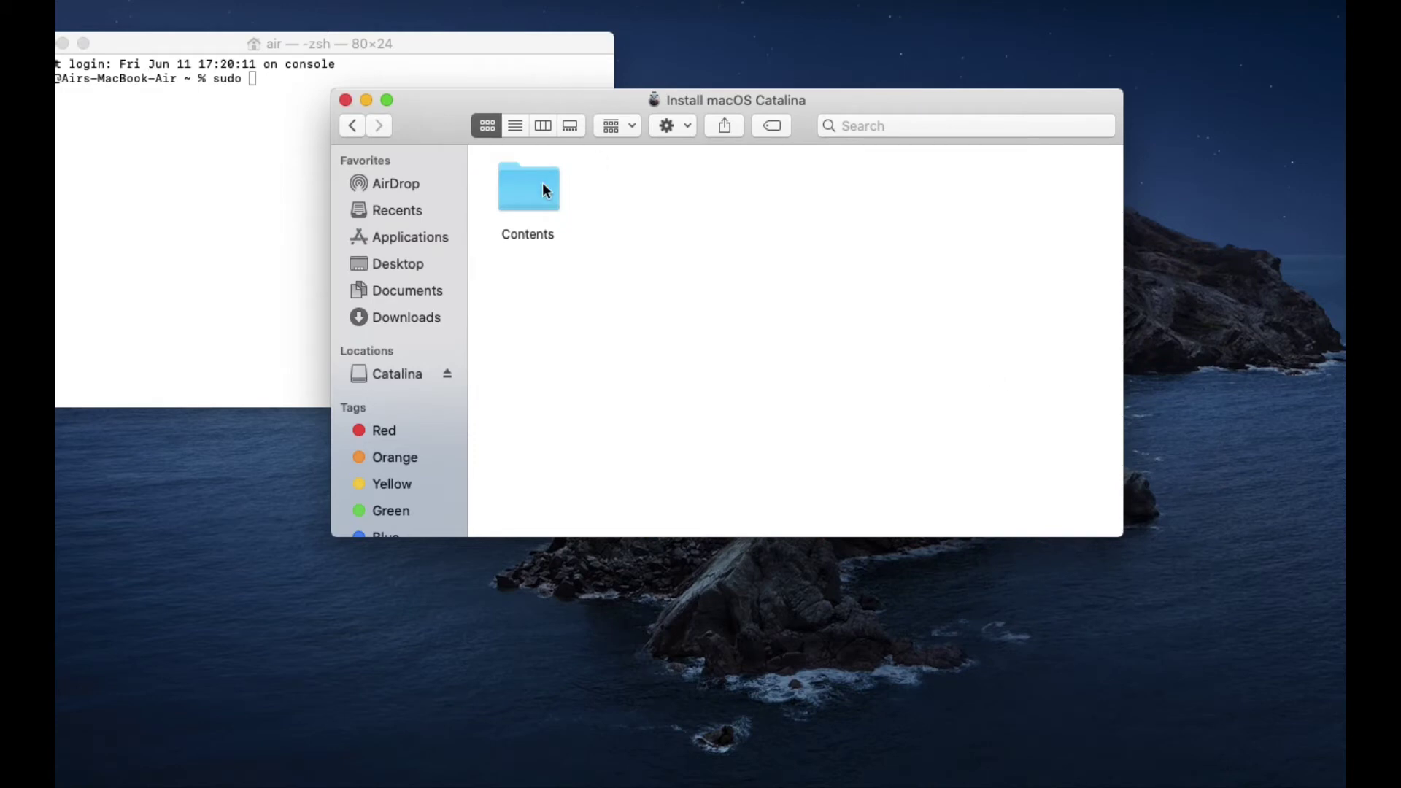
double_click(533, 199)
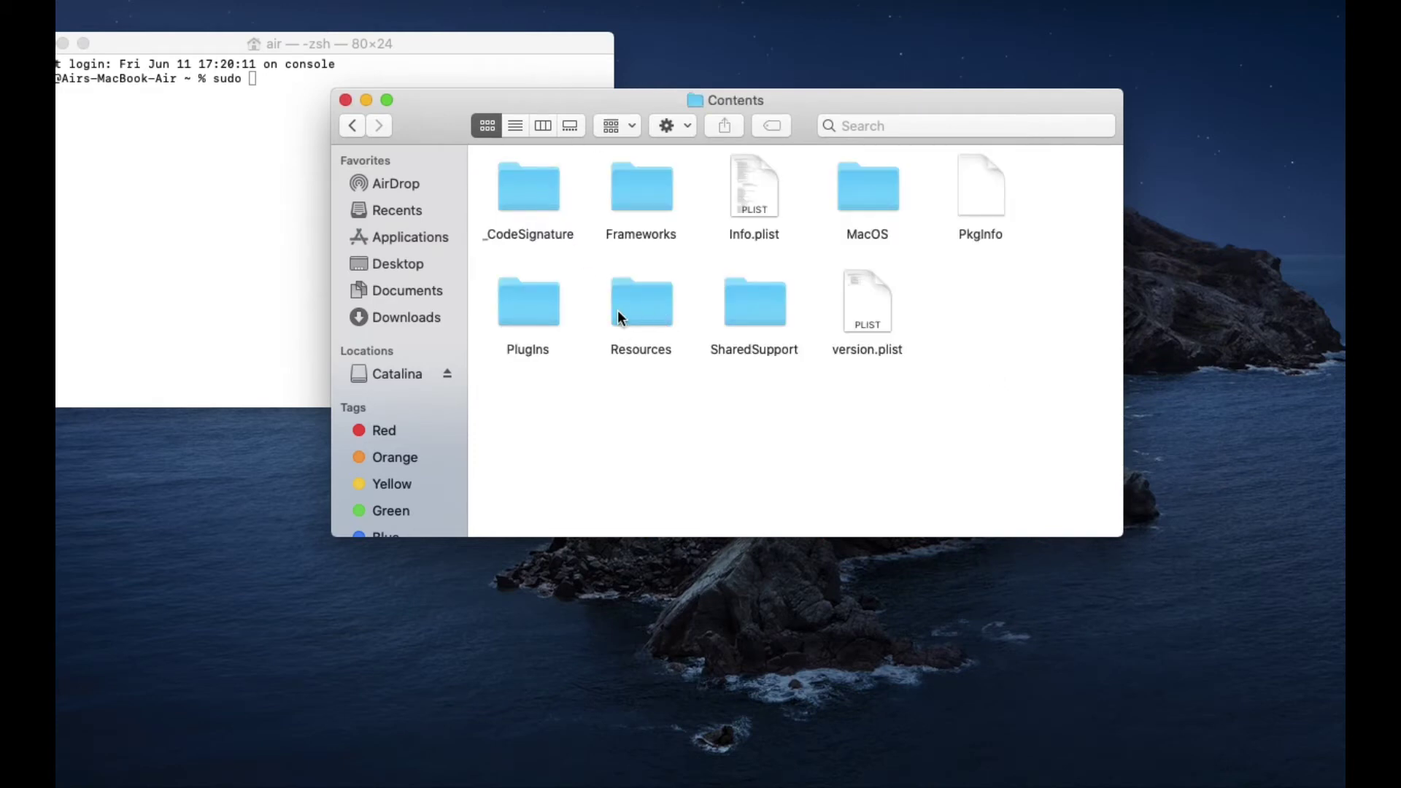
double_click(635, 306)
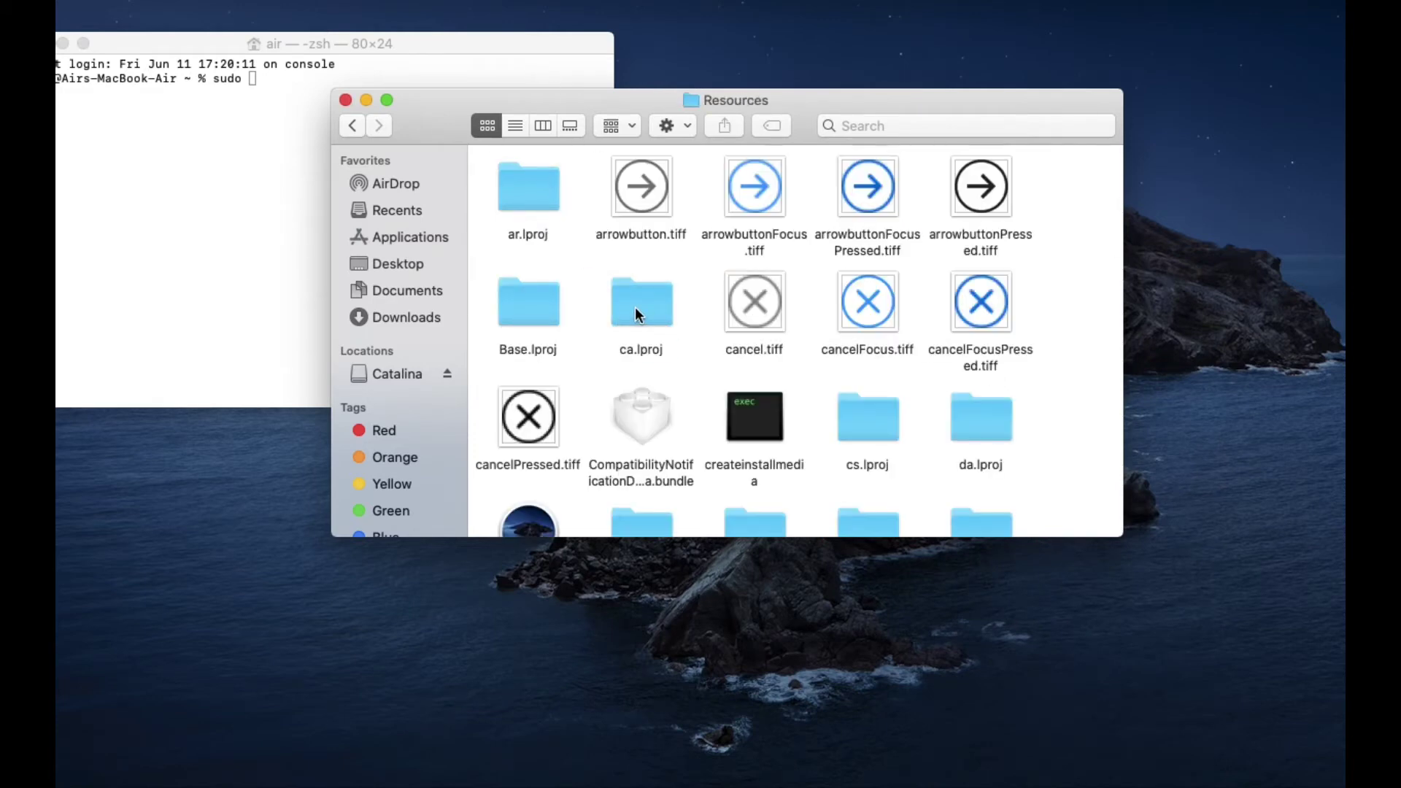
left_click(777, 416)
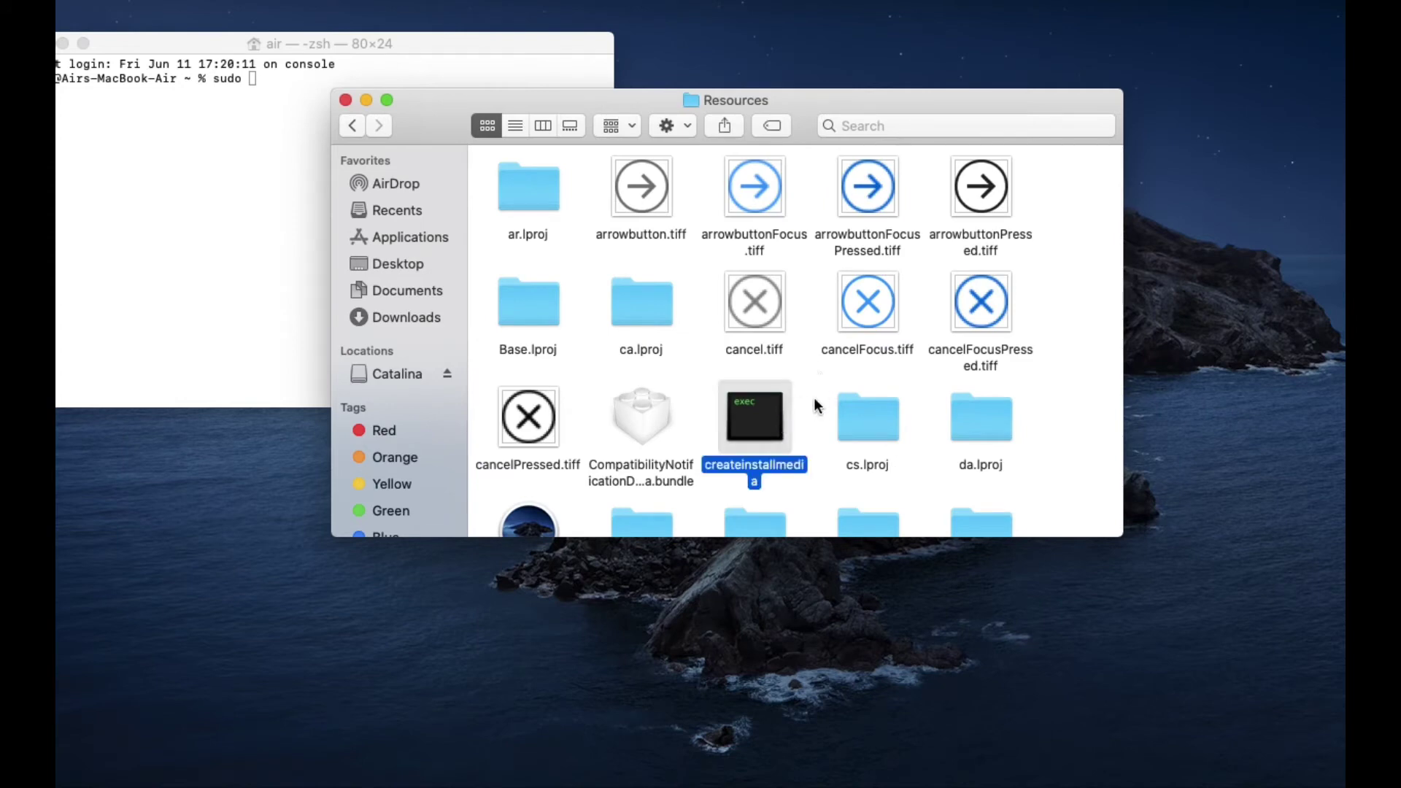
- Move the Resources window aside and drag createinstallmedia onto the Terminal command line
left_click_drag(862, 94, 979, 132)
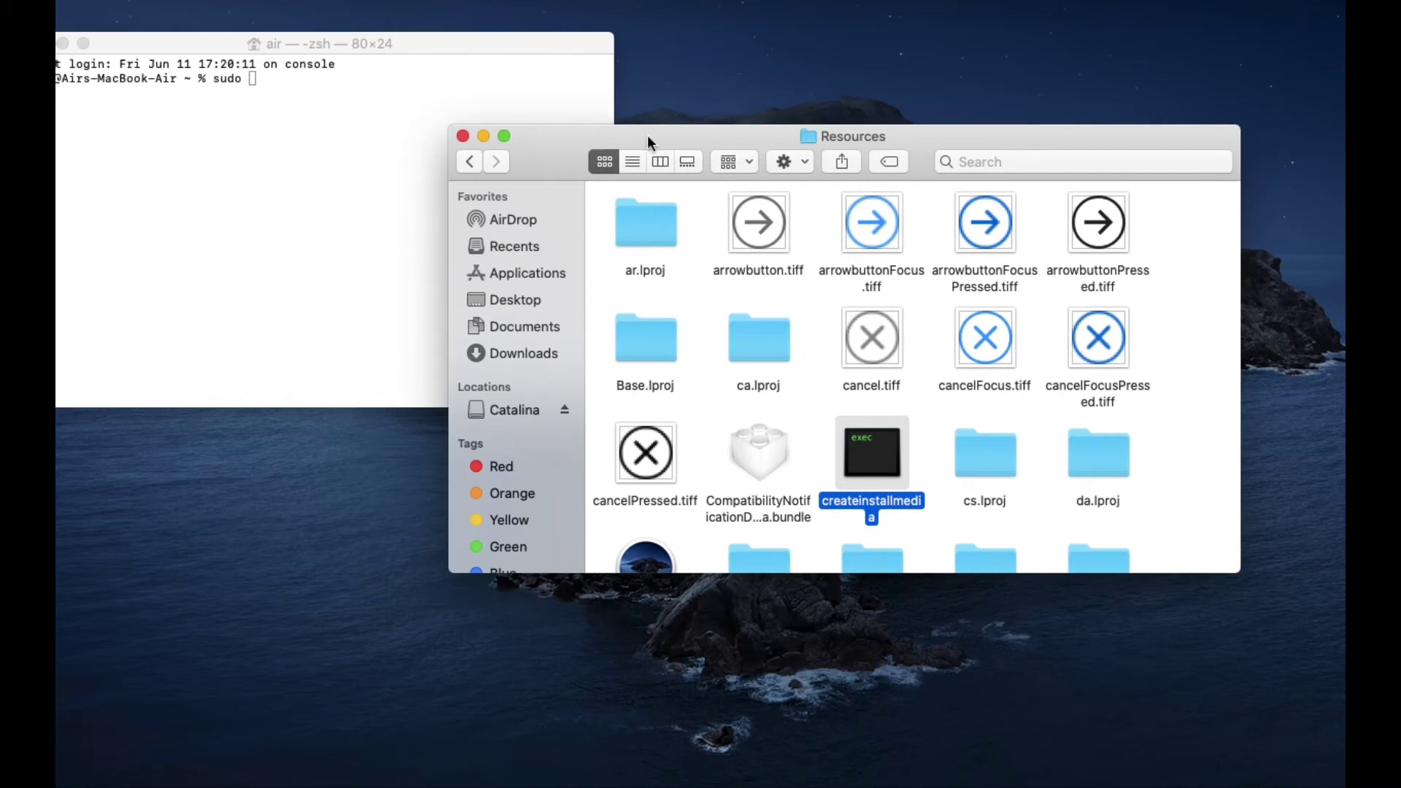
left_click_drag(648, 139, 689, 148)
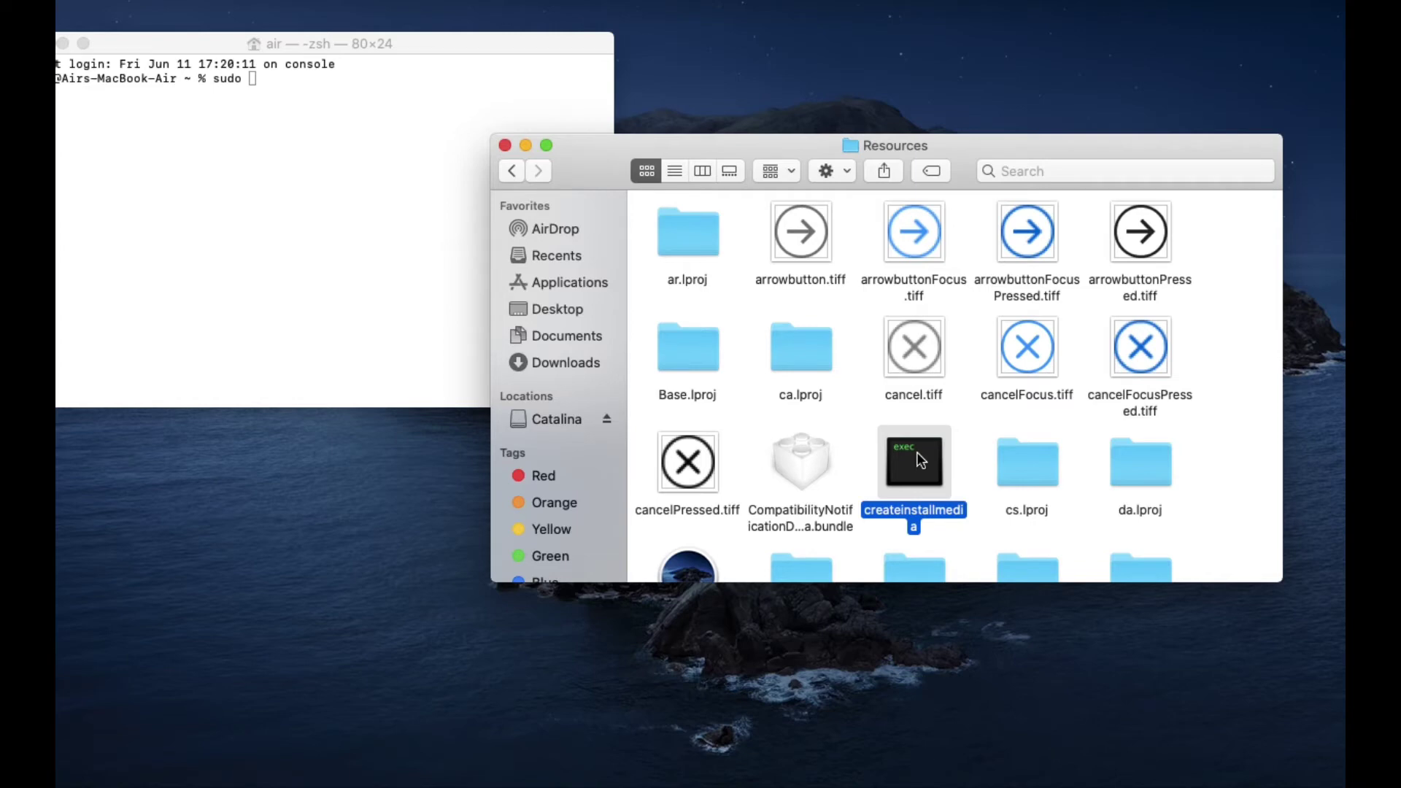
left_click_drag(917, 453, 343, 120)
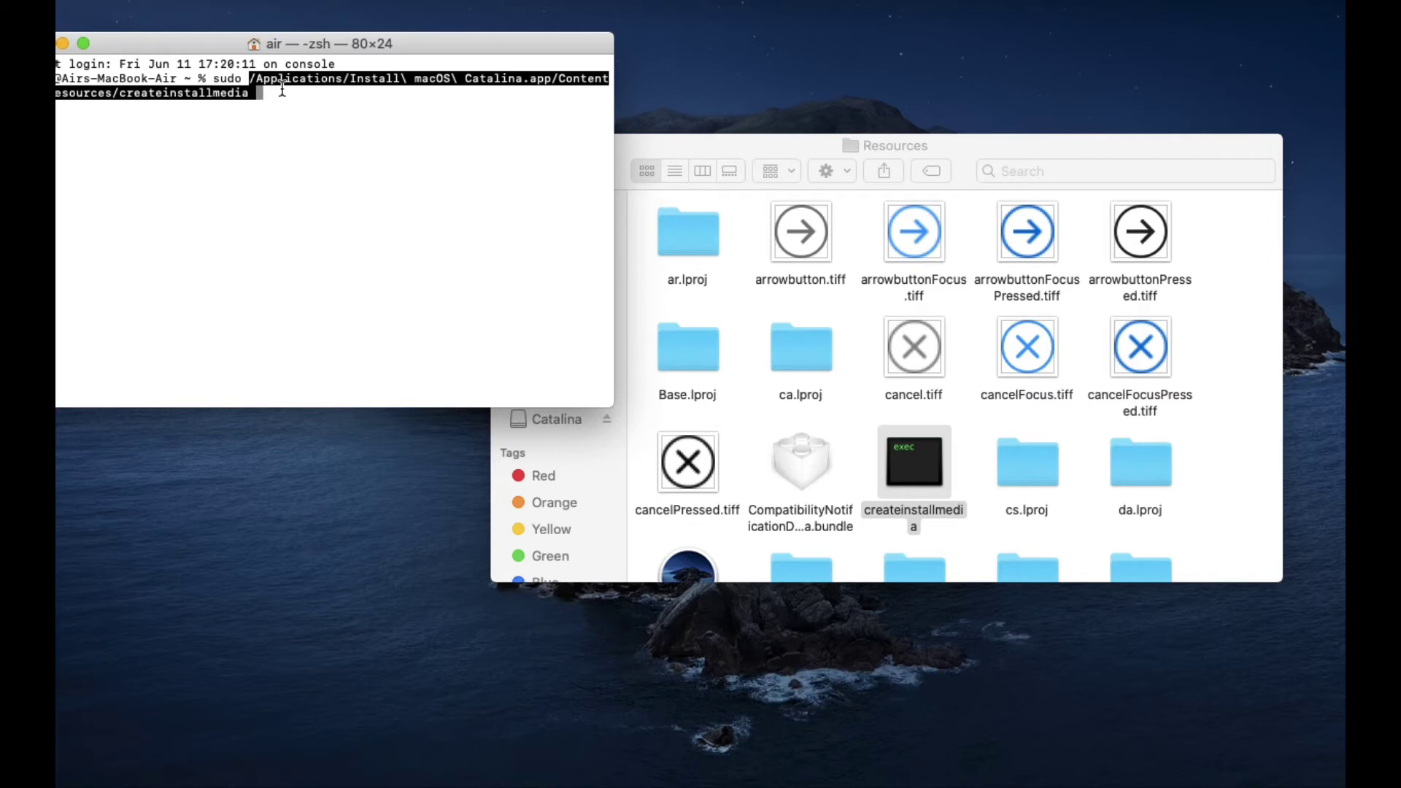
- Add --volume followed by the /Volumes/Catalina drive path to the command
type("--")
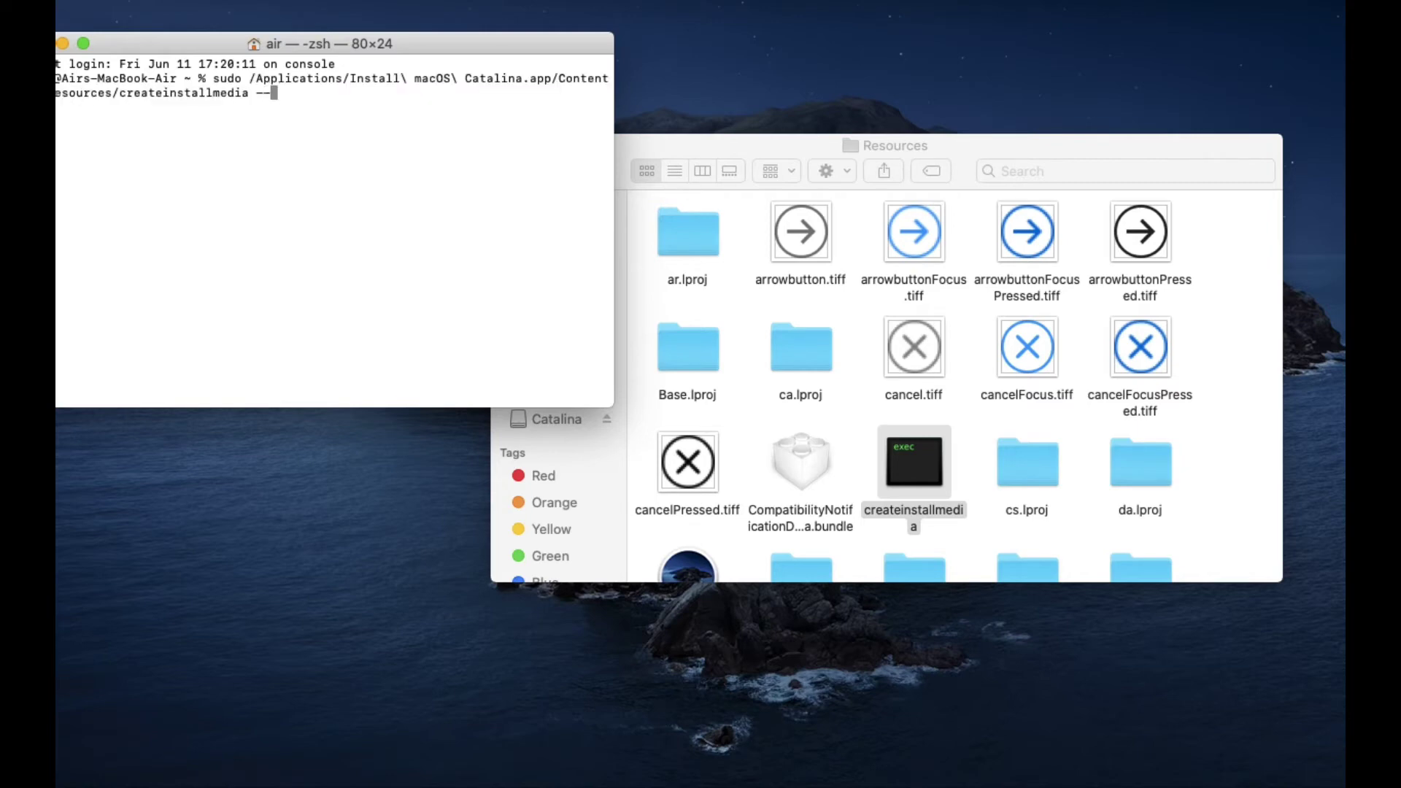
type("volume")
left_click(934, 77)
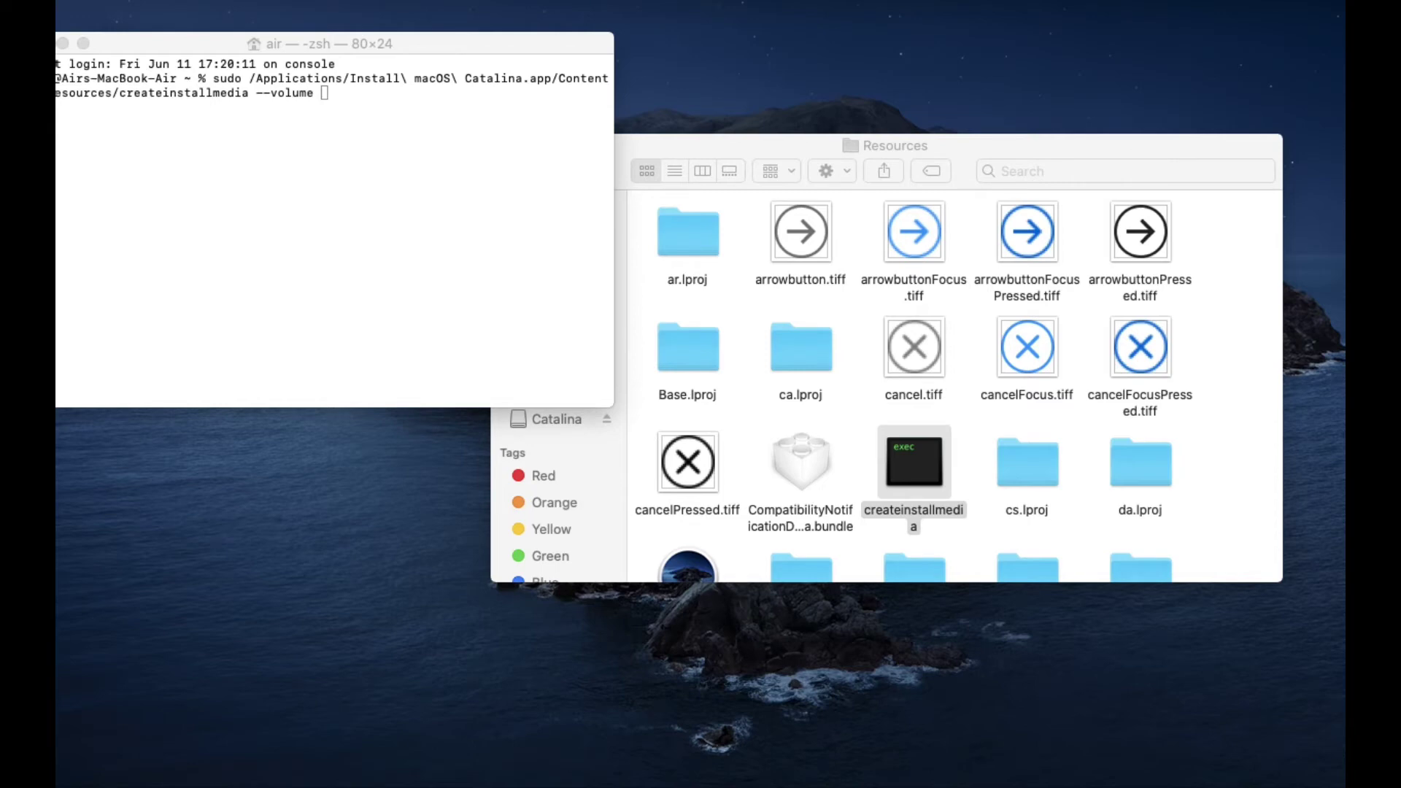
left_click_drag(1284, 254, 418, 150)
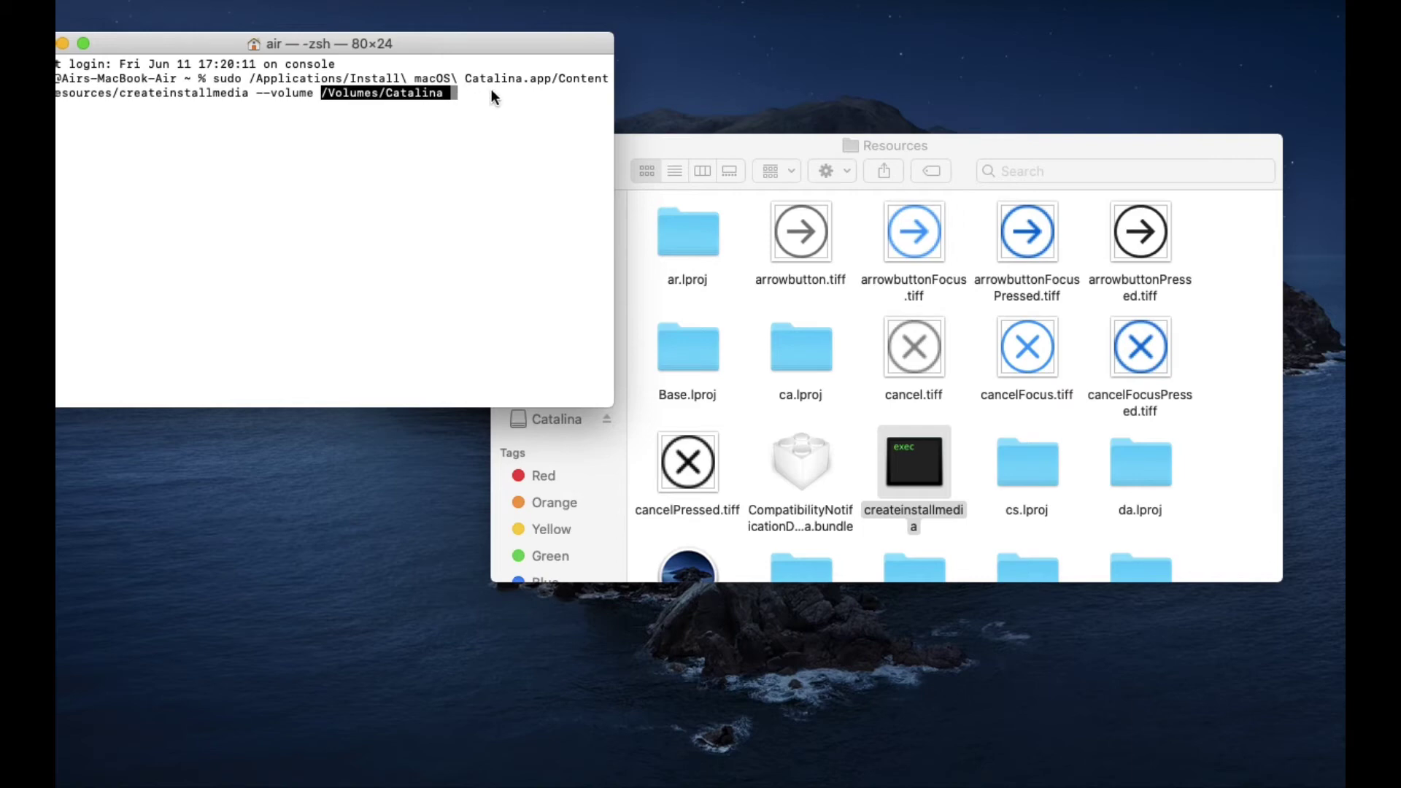
- Type the --applicationpath option, correcting a typo in its name
type("--")
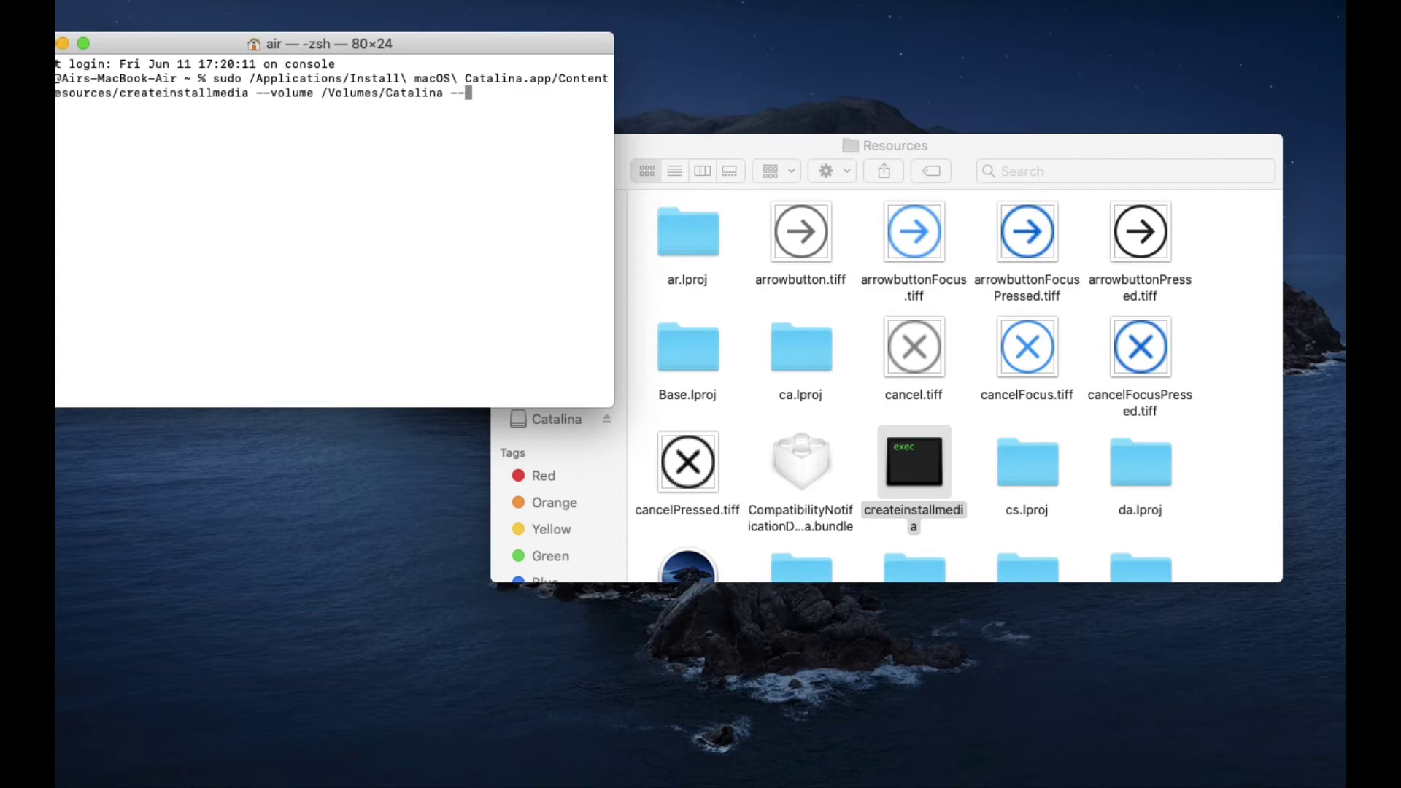
type("applicationpath")
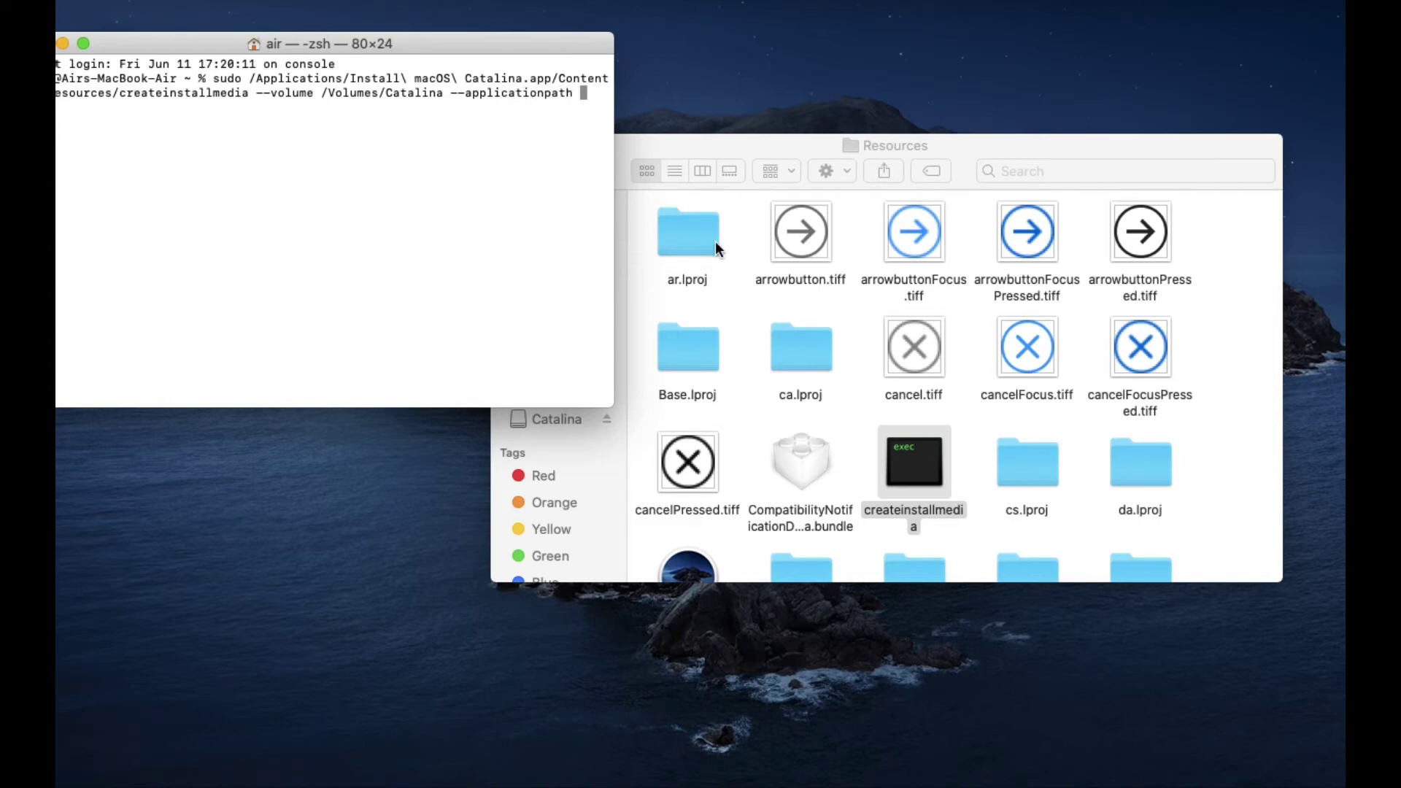
- Append the /Applications/Install macOS Catalina.app path to the command from Finder
left_click(1244, 404)
left_click(1242, 403)
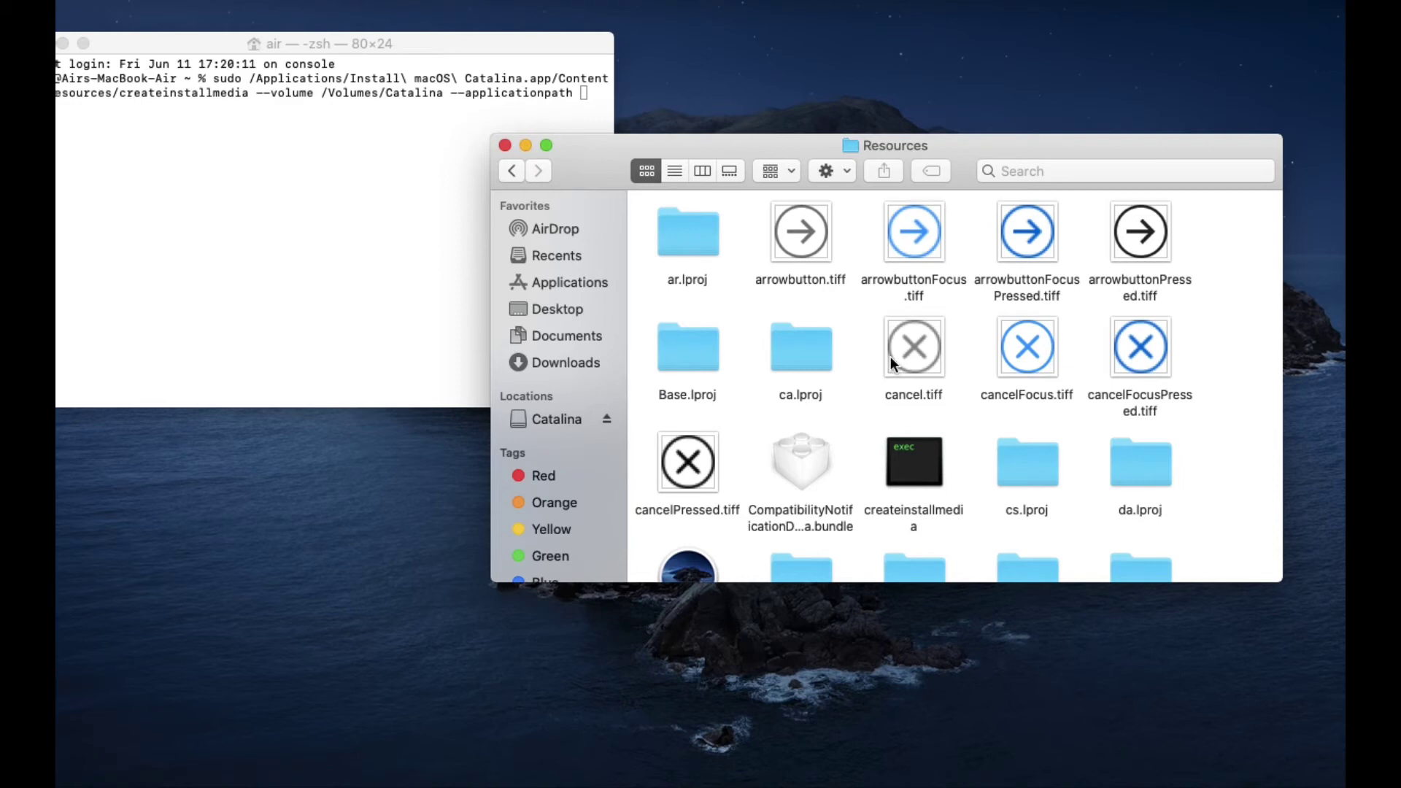
scroll(897, 373, "down", 3)
scroll(897, 374, "up", 3)
left_click(587, 281)
left_click(1077, 459)
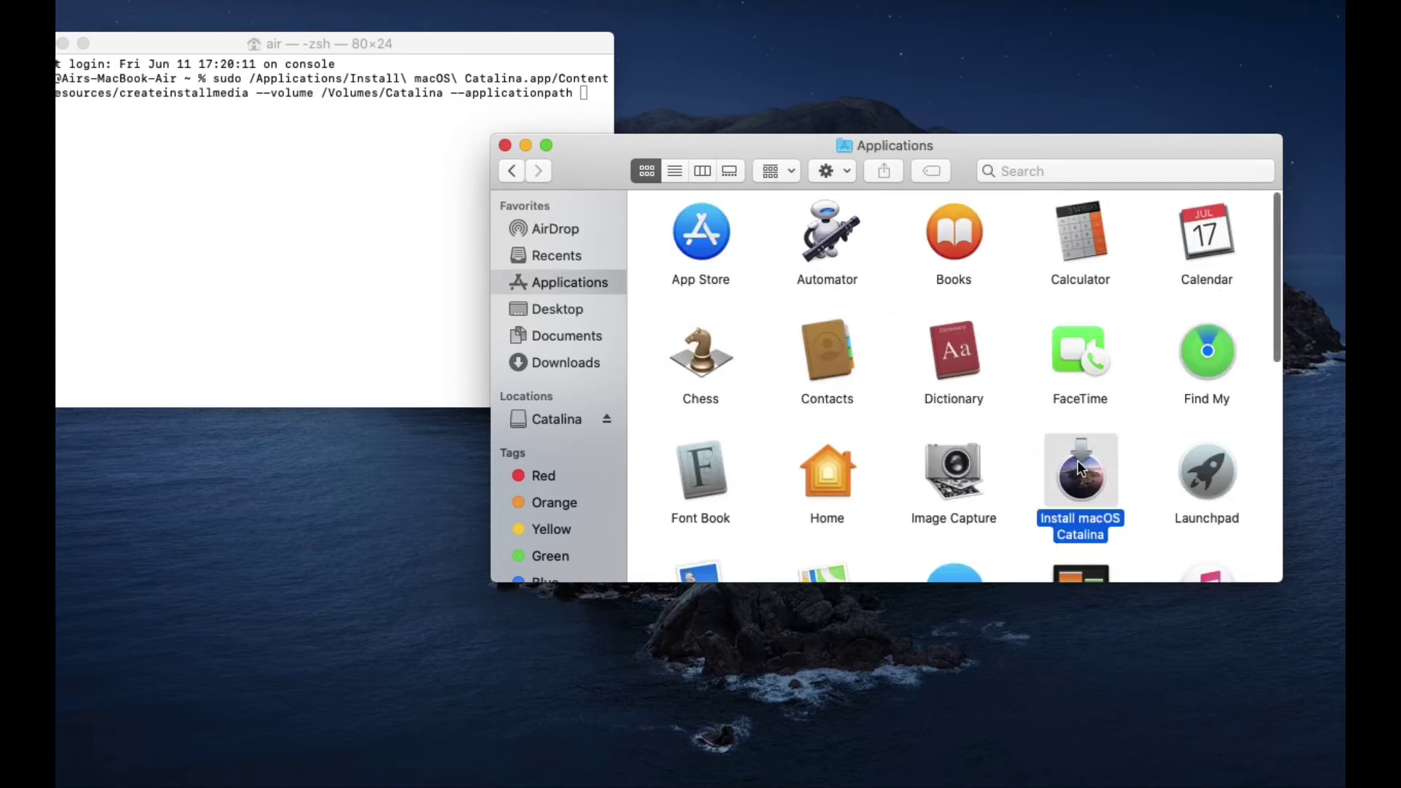
right_click(1078, 463)
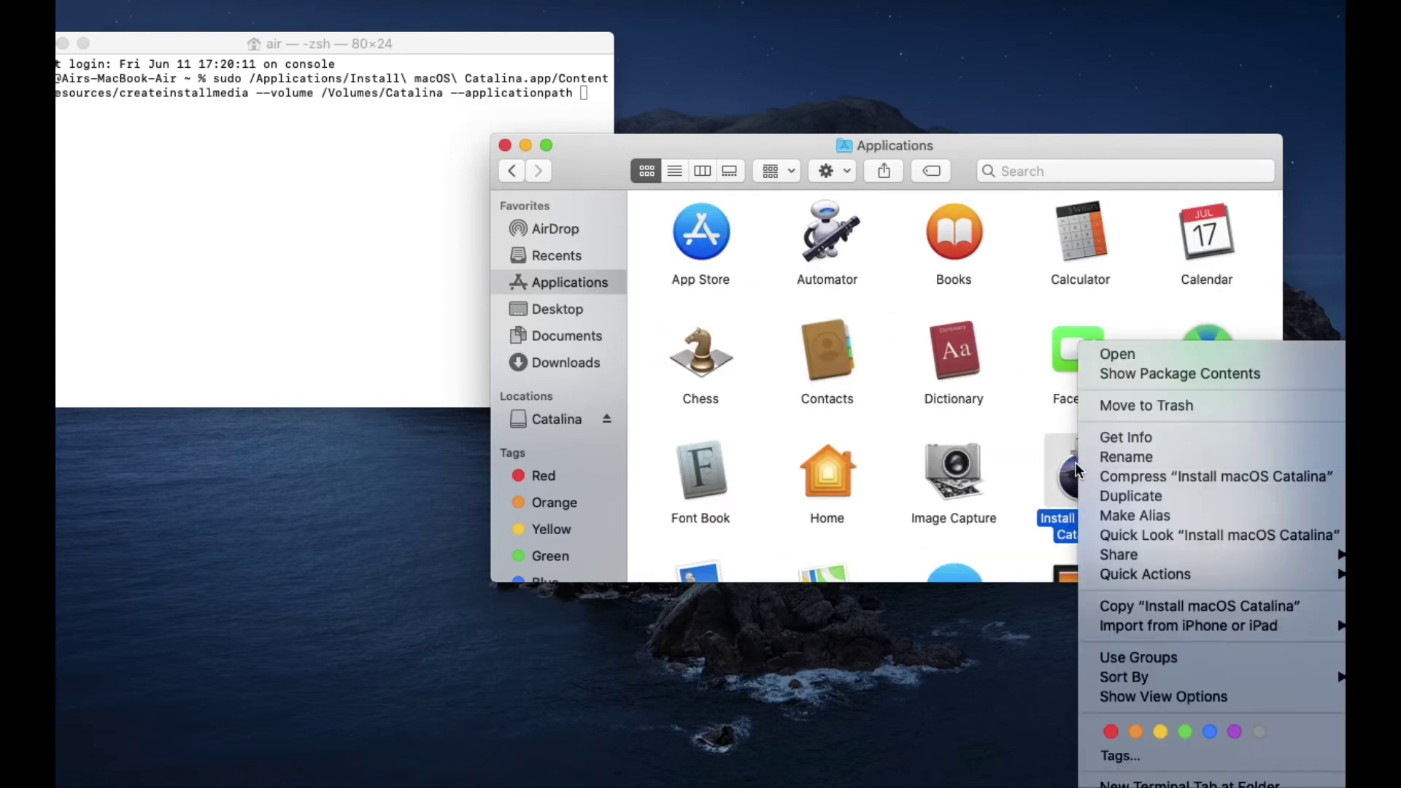
left_click(1078, 470)
left_click_drag(1077, 471, 321, 212)
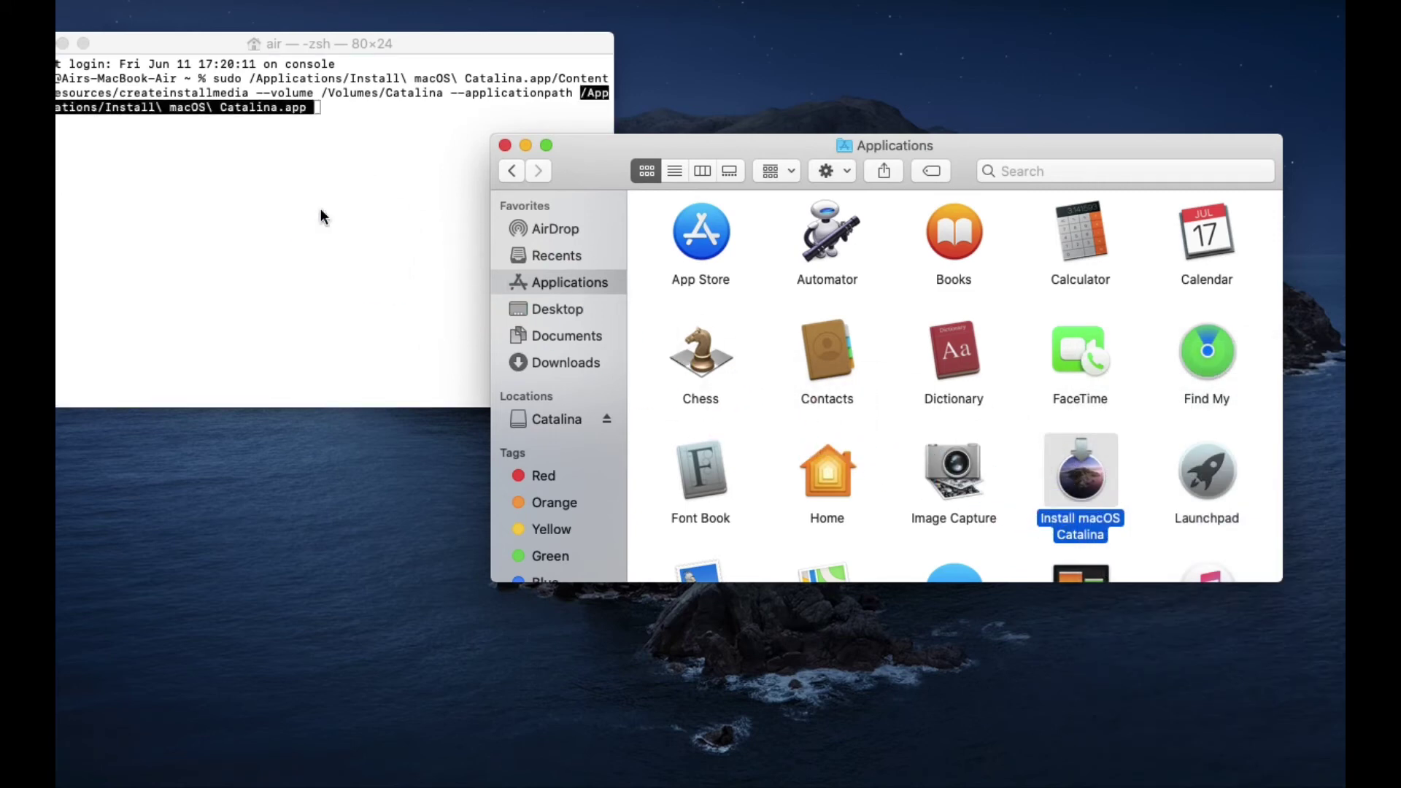
- Run the completed createinstallmedia command, reaching sudo's password prompt
key("Return")
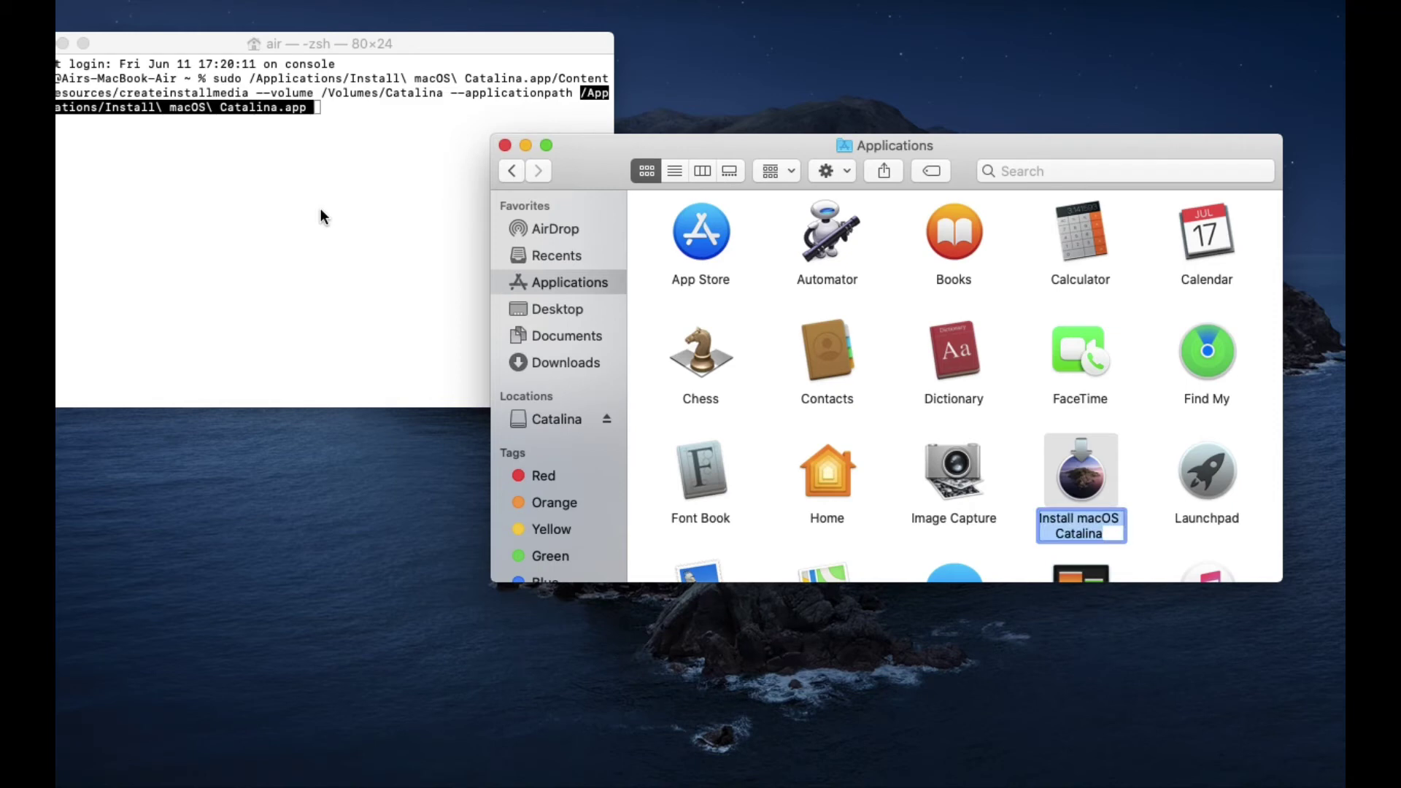
left_click(321, 211)
key("Return")
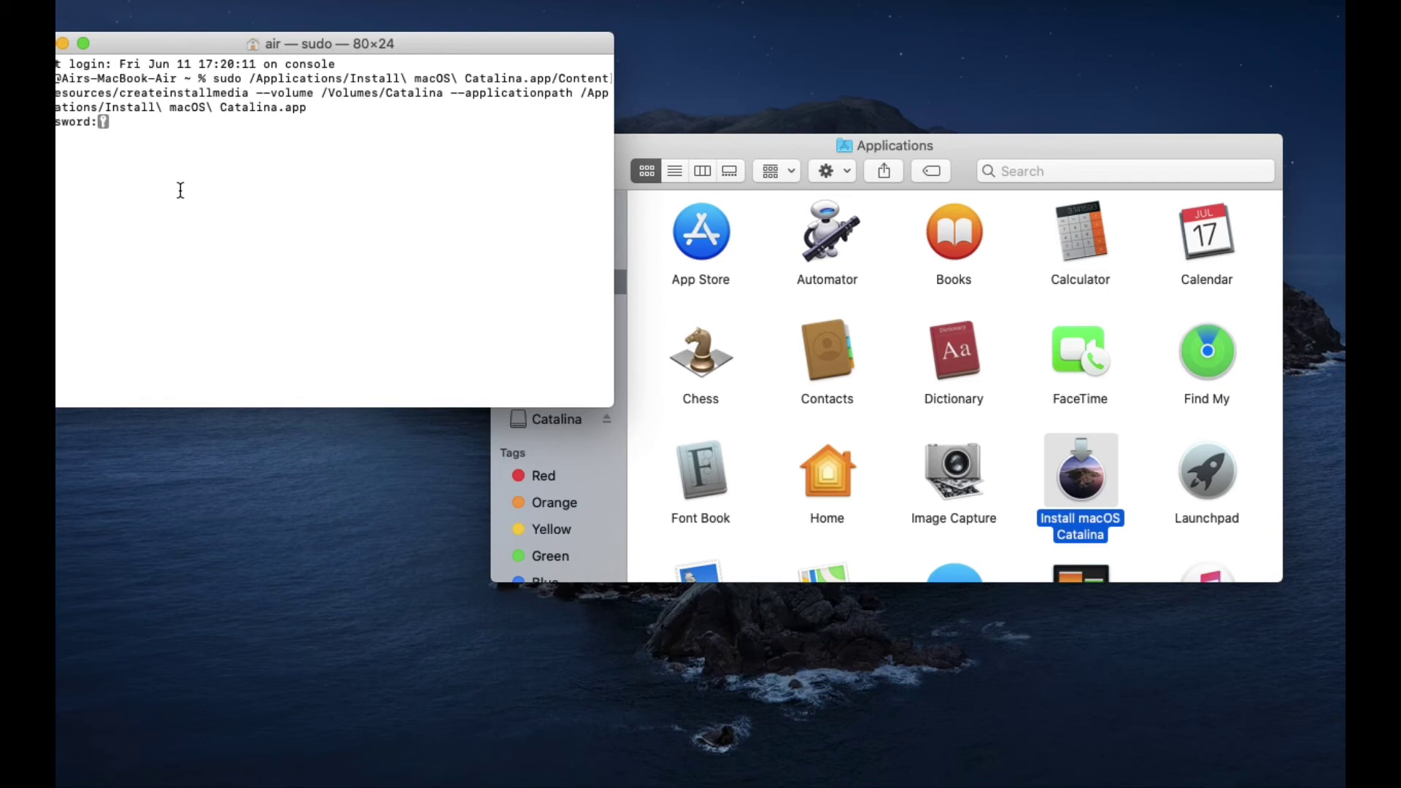
- Submit the account password, re-entering it after the first attempt fails, until erase confirmation appears
key("Return")
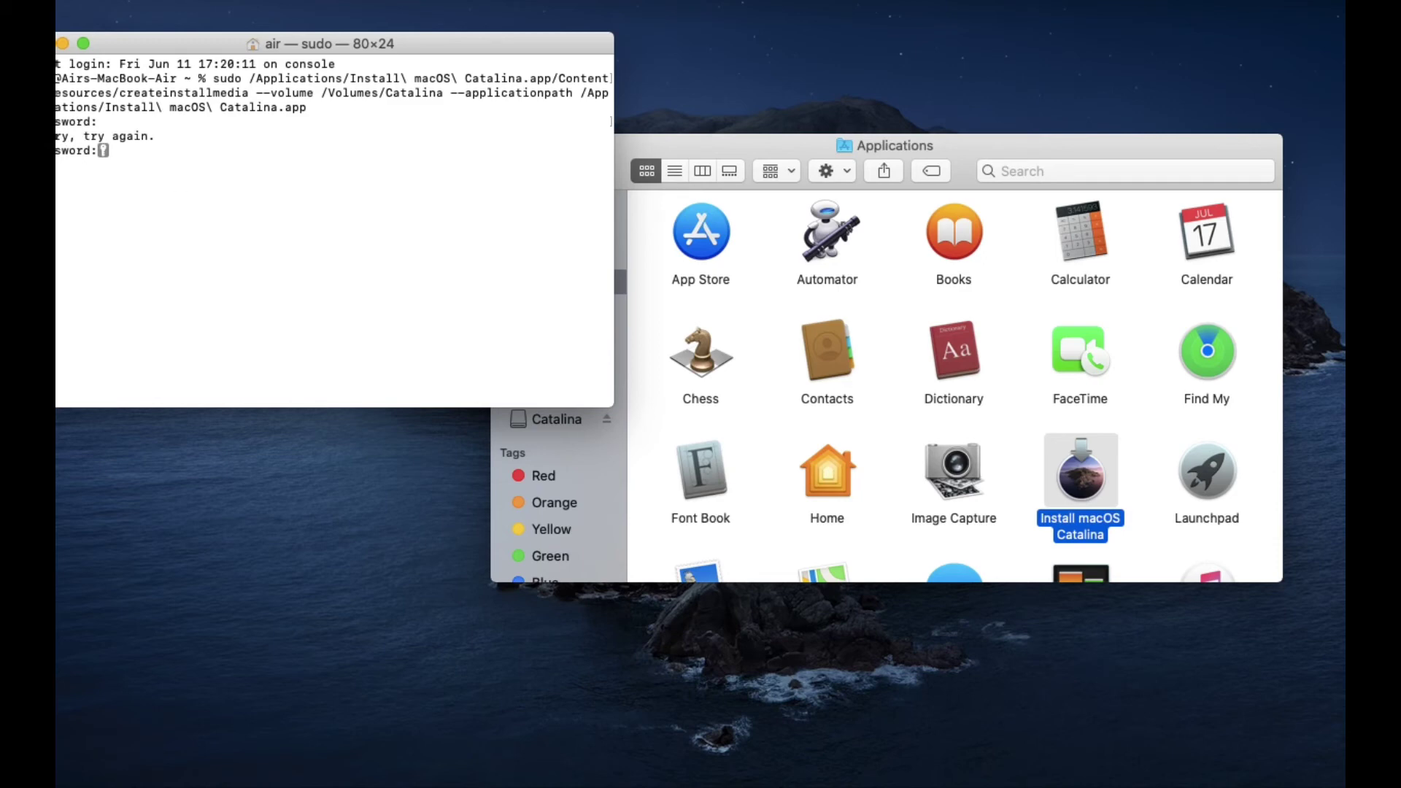
key("Return")
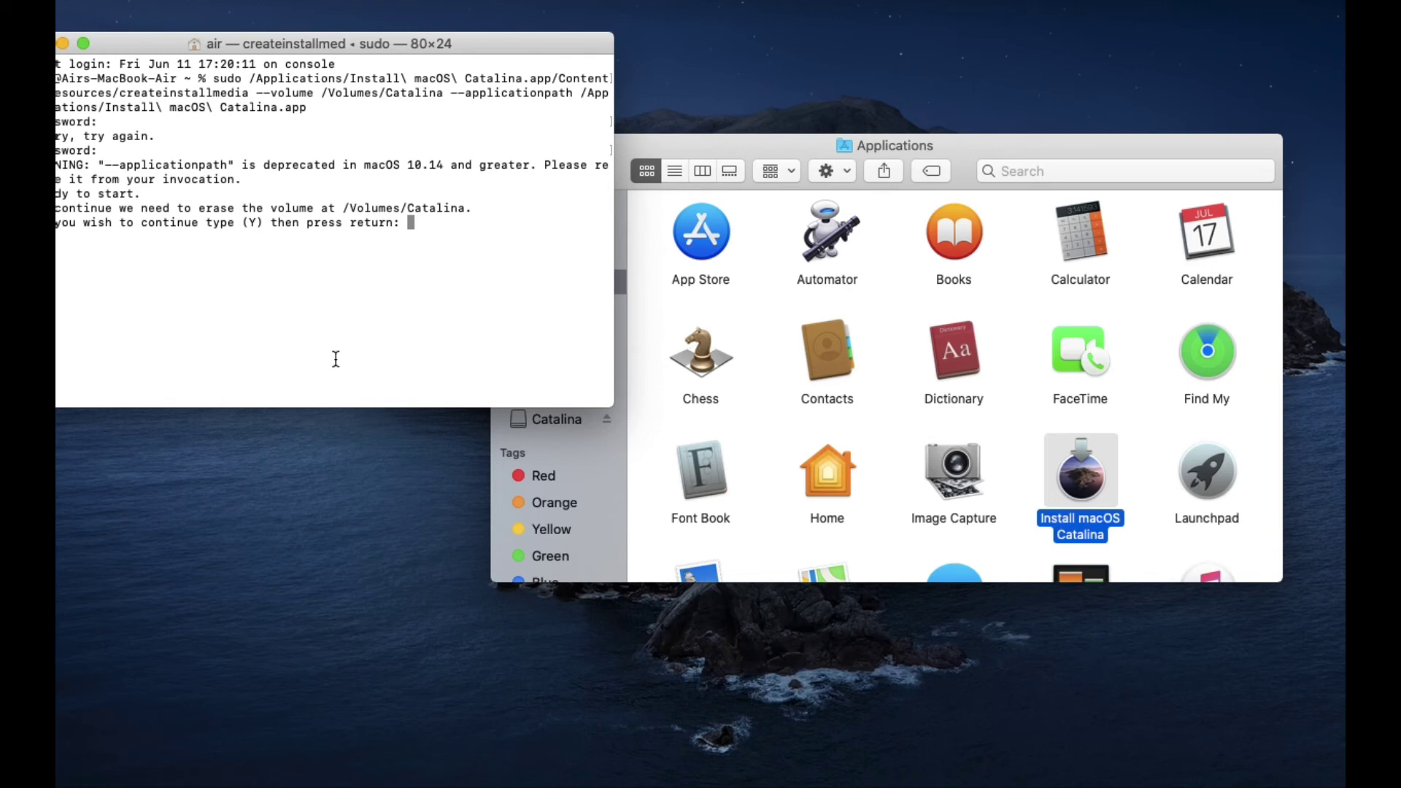
left_click(344, 462)
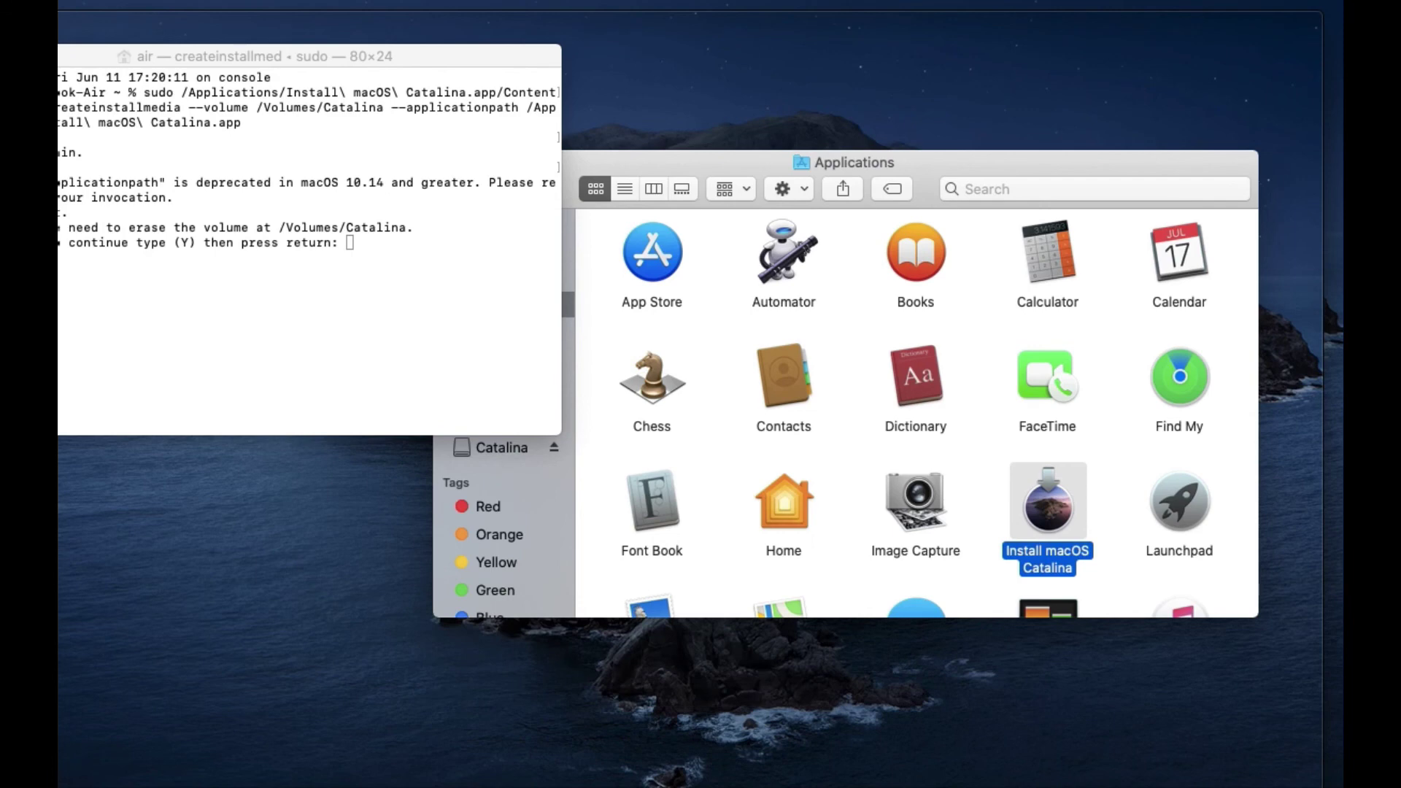
mouse_move(469, 310)
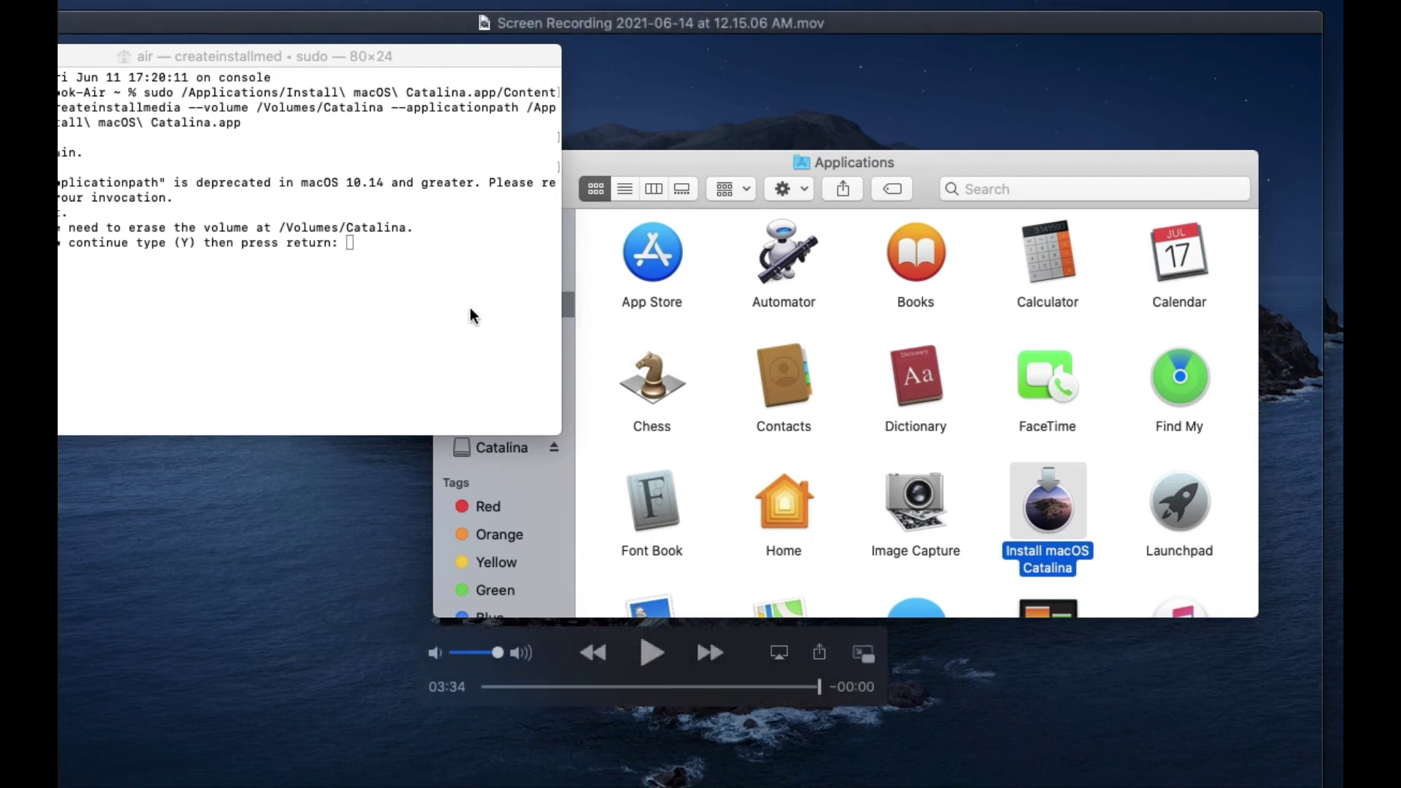